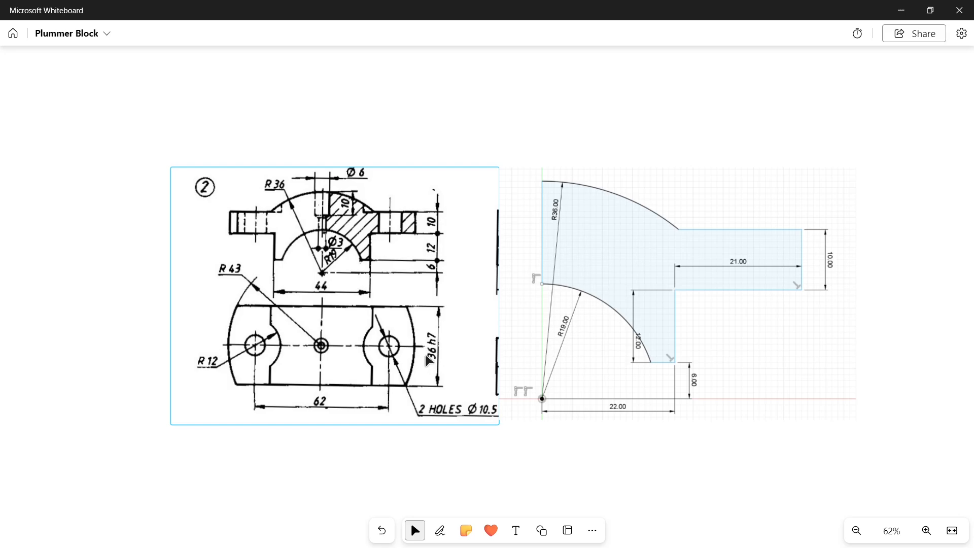
Step: Switch to Autodesk Fusion and start a new sketch on the front (XZ) plane
key("alt+Tab")
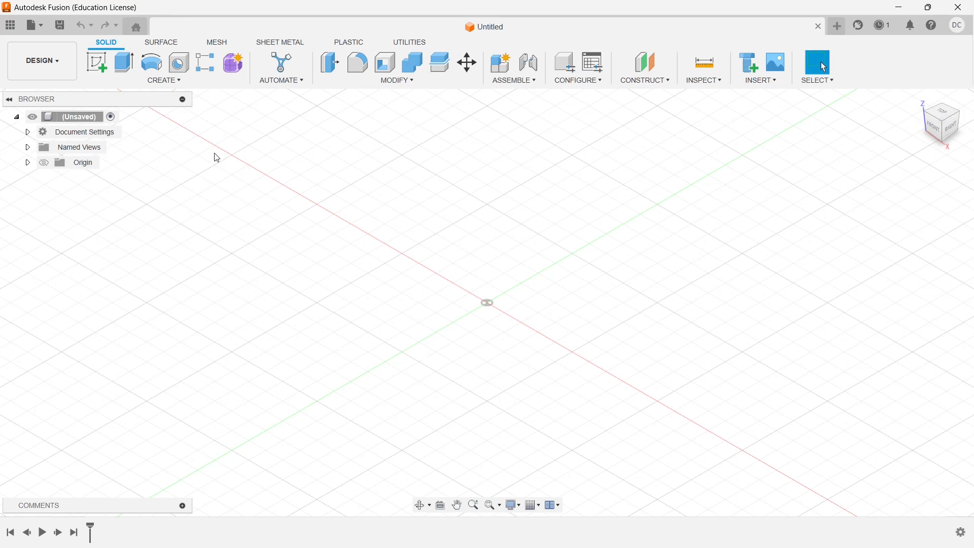
left_click(97, 61)
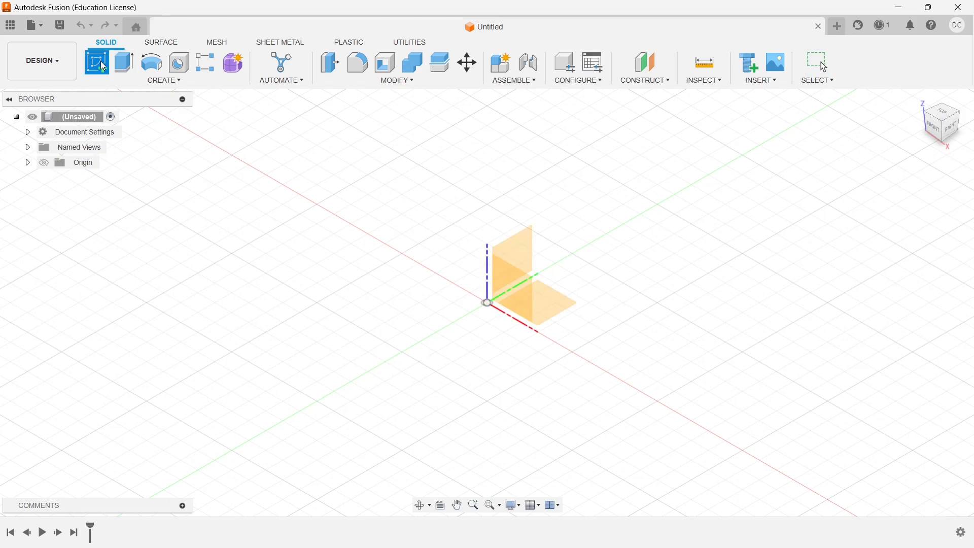
left_click(519, 288)
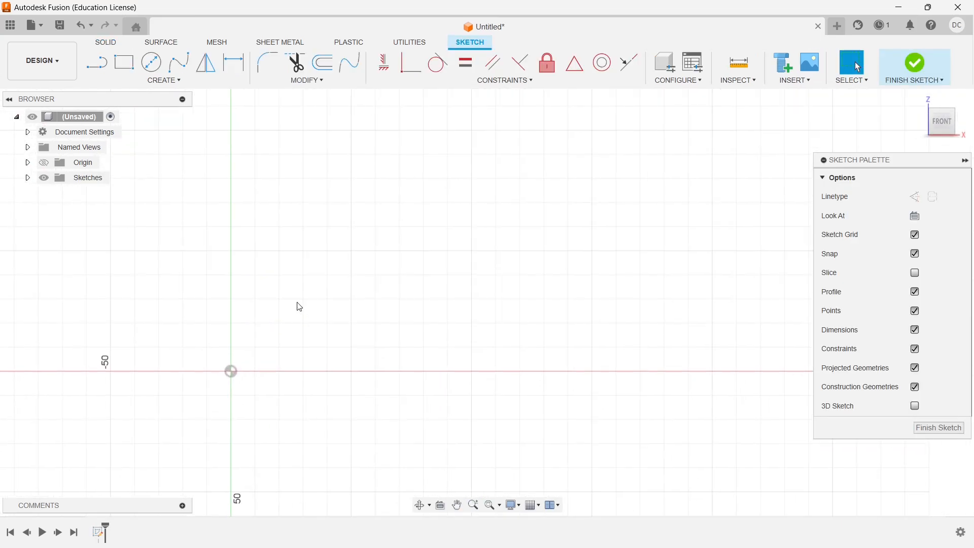
Step: Draw a 22 mm horizontal line from the origin along the positive X axis
left_click(96, 61)
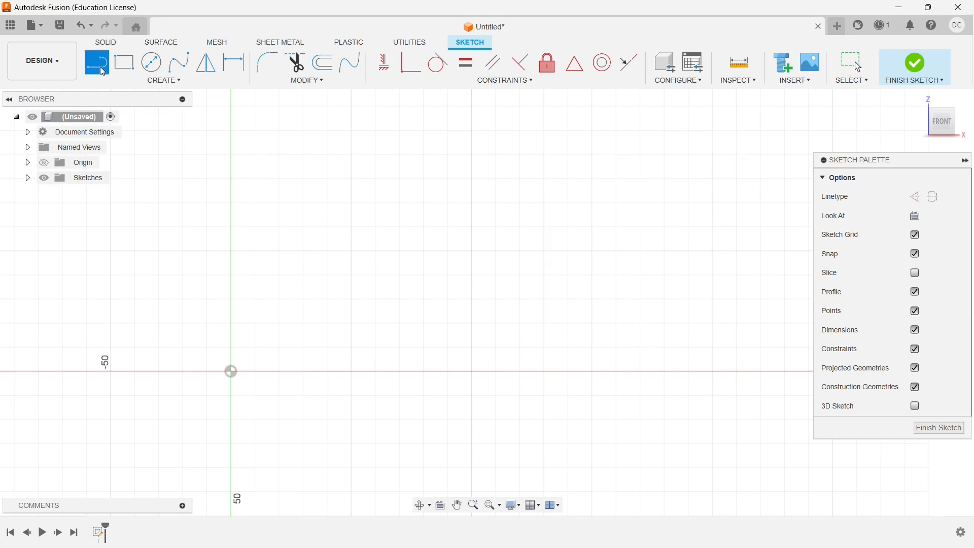
left_click(231, 371)
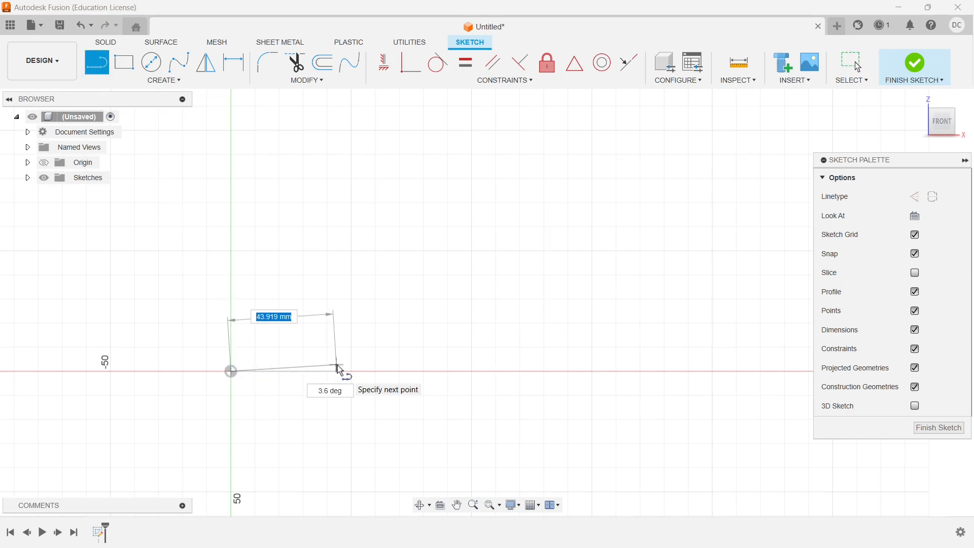
type("22")
key("Tab")
scroll(343, 367, "up", 3)
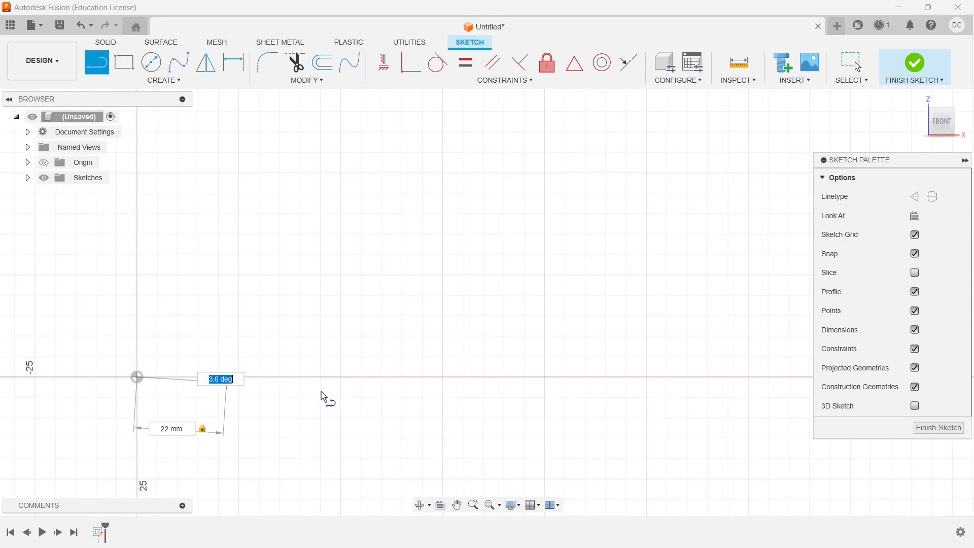
mouse_move(324, 398)
middle_mouse_down()
mouse_move(540, 376)
mouse_move(544, 413)
middle_mouse_up()
scroll(539, 365, "up", 3)
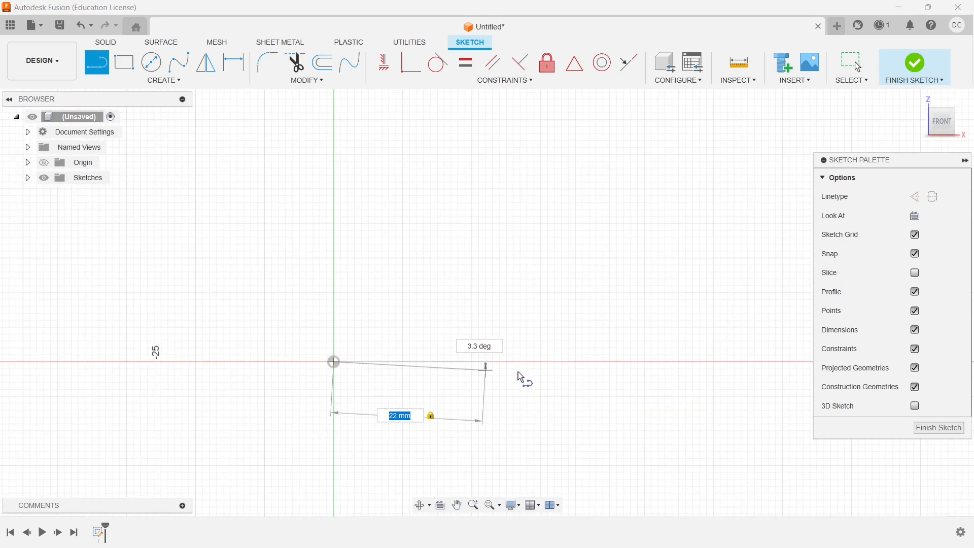
left_click(517, 366)
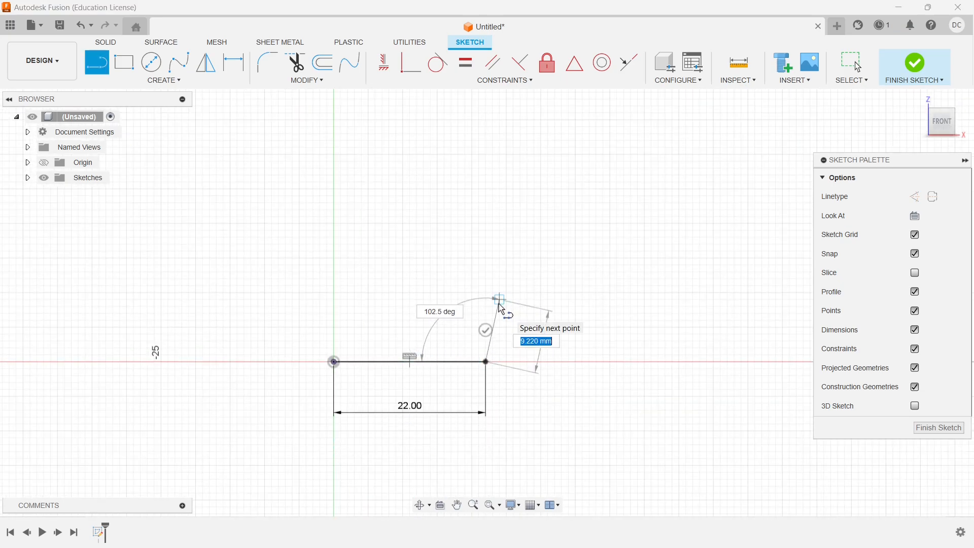
Step: Continue with a 6 mm vertical line upward and a horizontal line back inward, ending above the middle of the 22 mm line
type("6")
key("Tab")
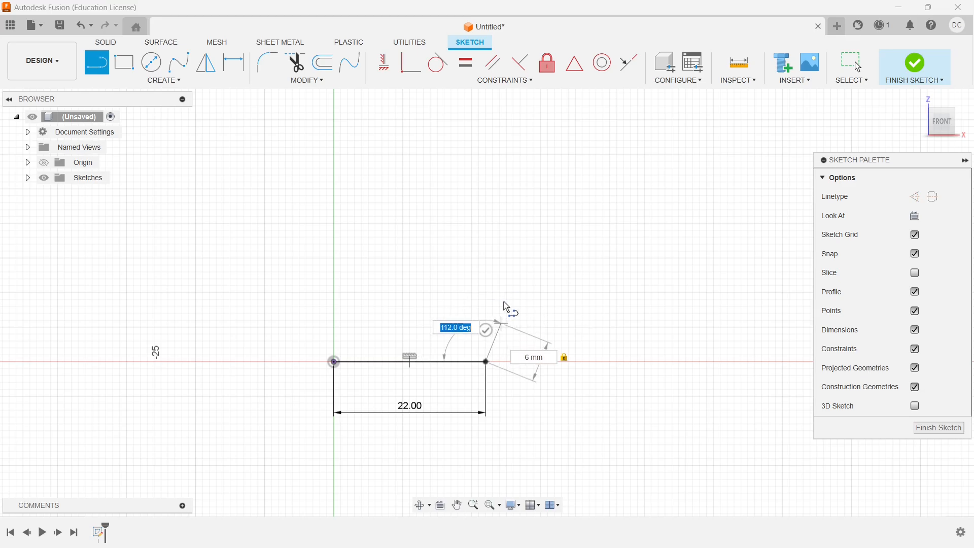
key("Return")
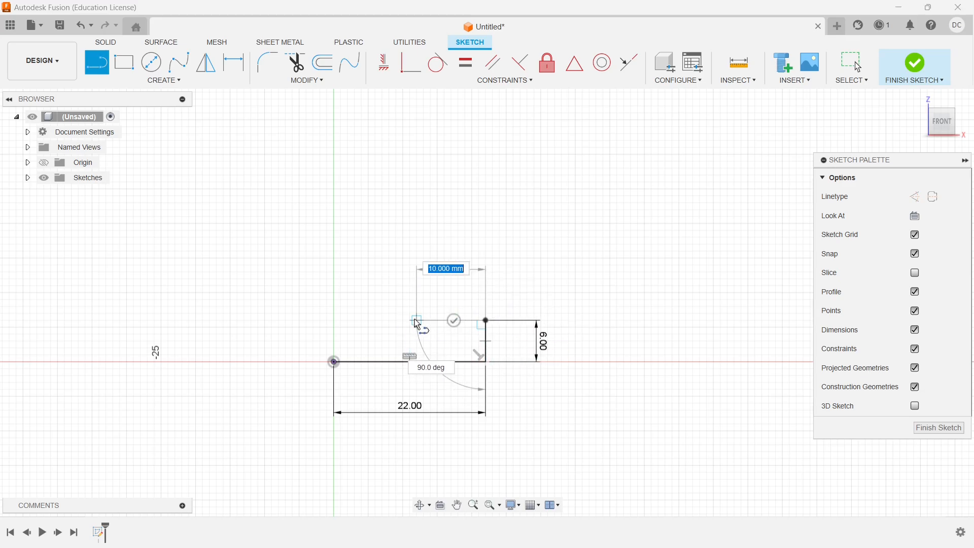
left_click(411, 321)
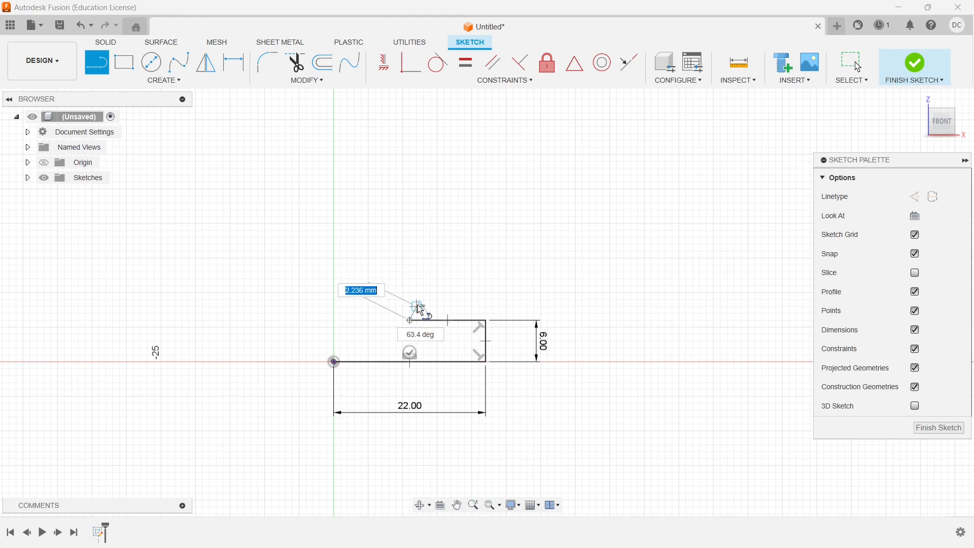
key("Escape")
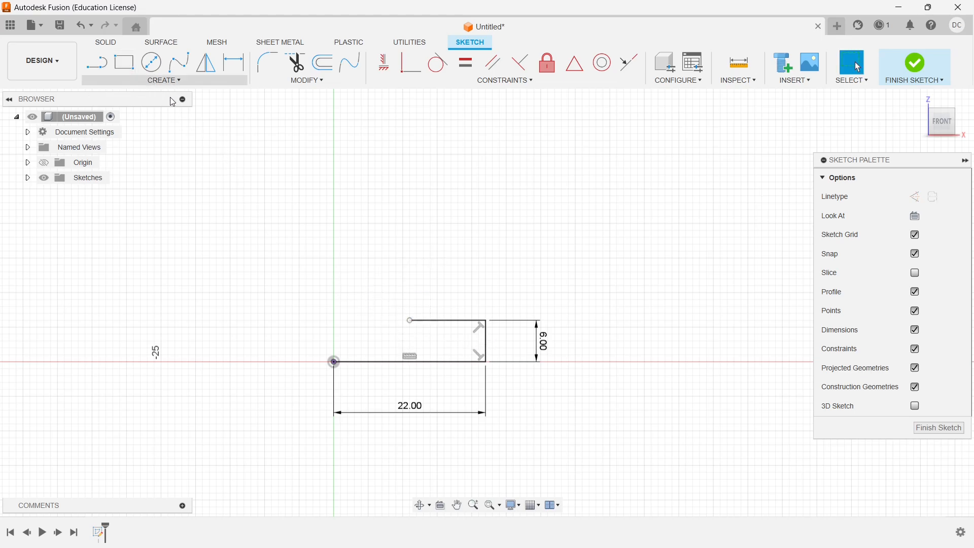
Step: Draw a center-point arc of 19 mm radius about the origin, from the vertical axis down past the short upper horizontal line
left_click(164, 80)
mouse_move(137, 132)
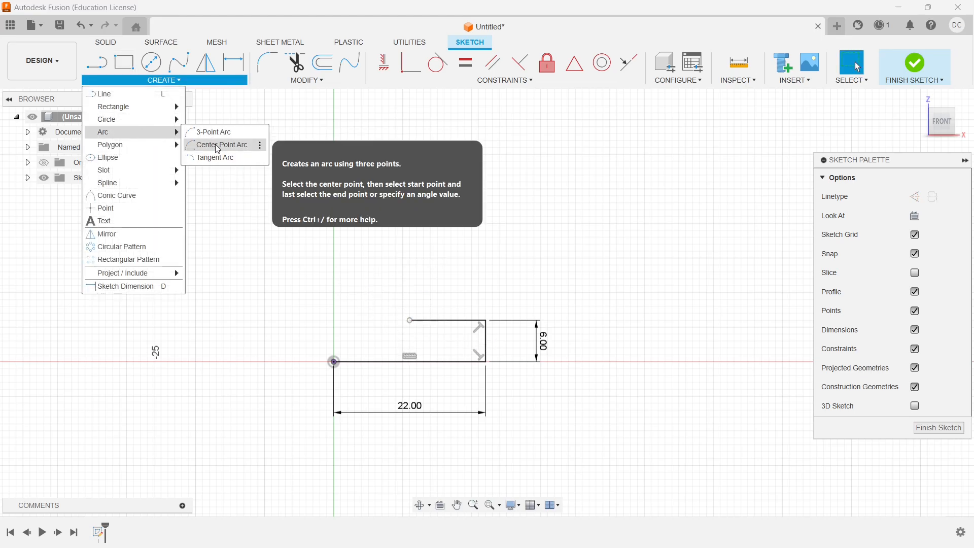
left_click(218, 145)
left_click(333, 362)
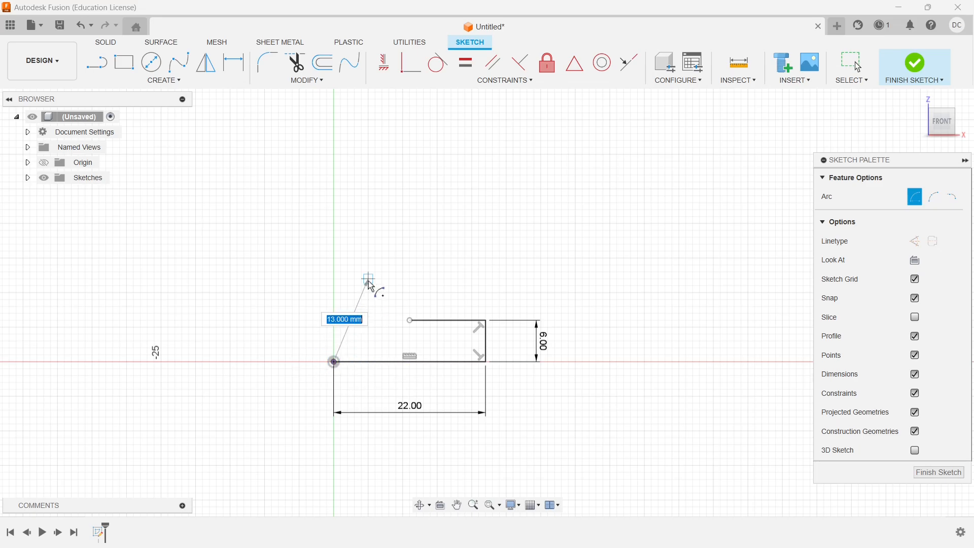
type("19")
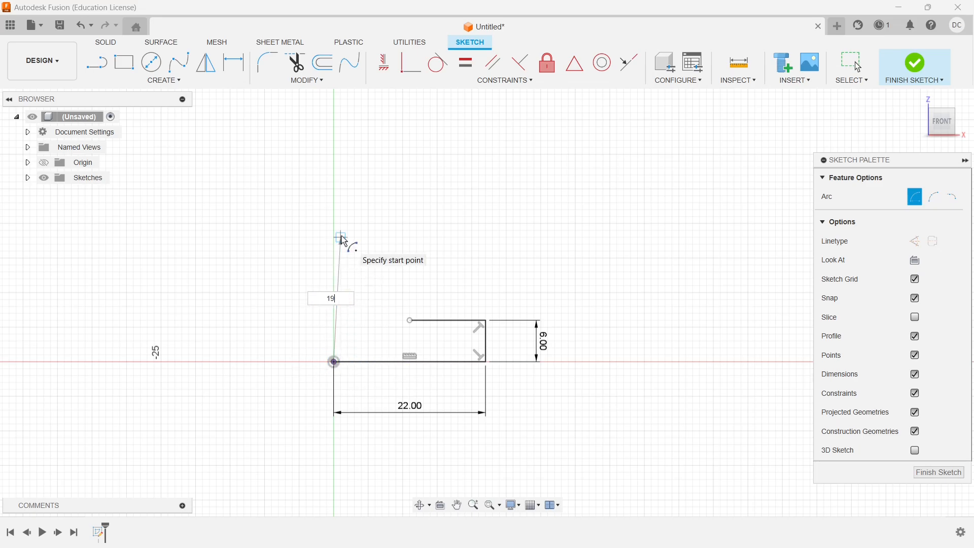
key("Tab")
scroll(329, 231, "up", 3)
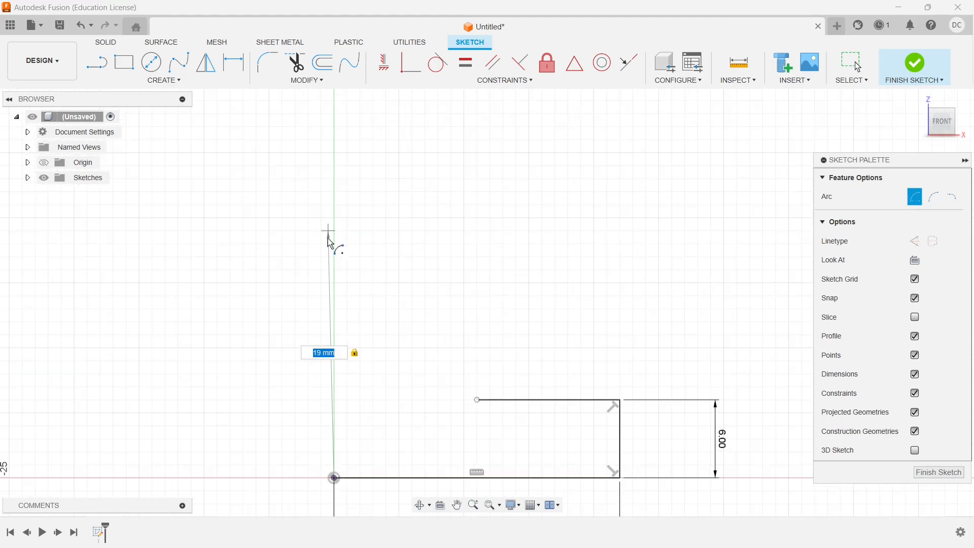
scroll(329, 240, "up", 2)
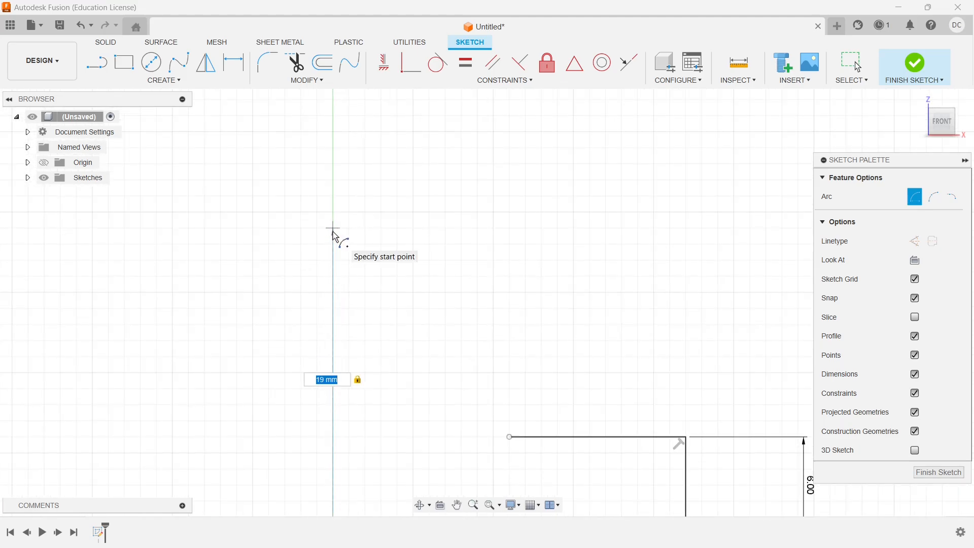
left_click(334, 235)
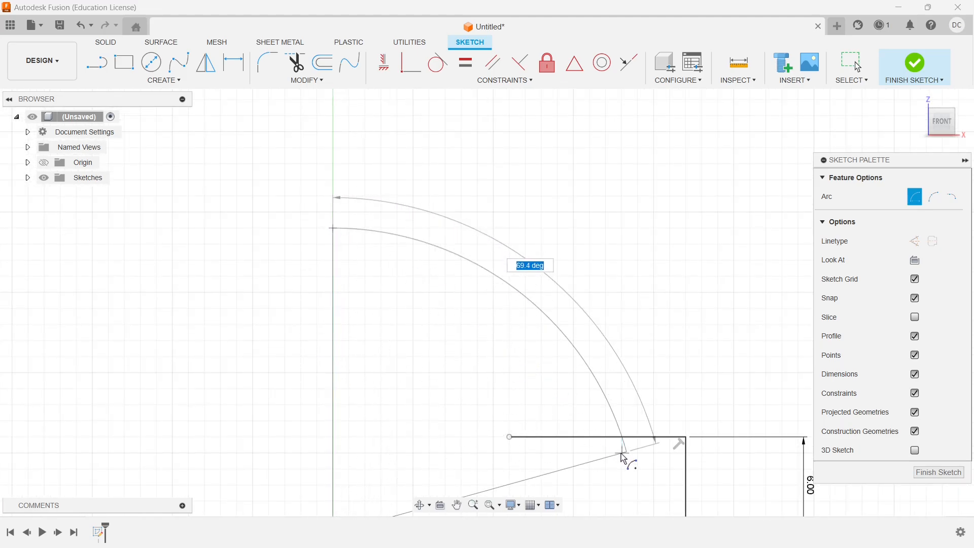
left_click(632, 466)
middle_click_drag(576, 431, 504, 321)
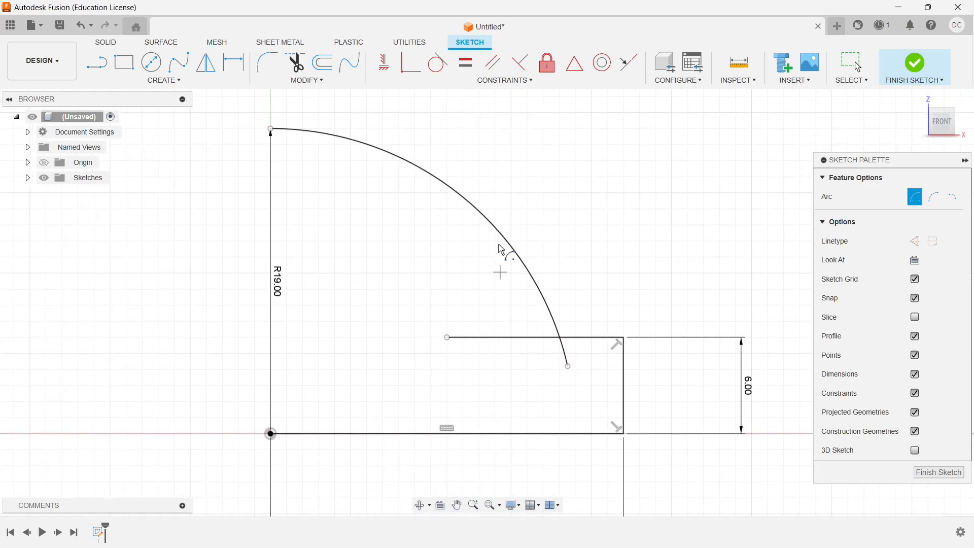
Step: Trim the short horizontal line inside the 19 mm arc and the arc's end below that line
left_click(296, 63)
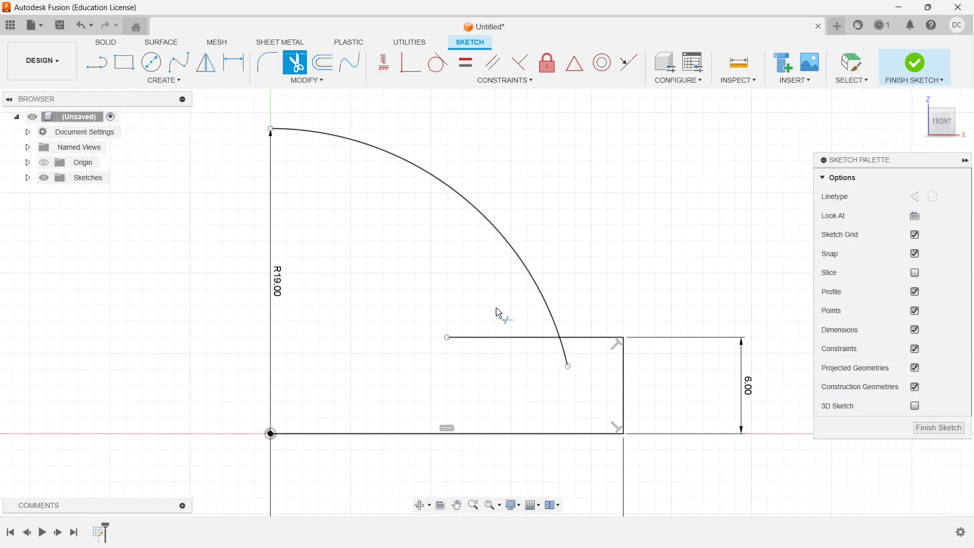
left_click(525, 337)
left_click(567, 357)
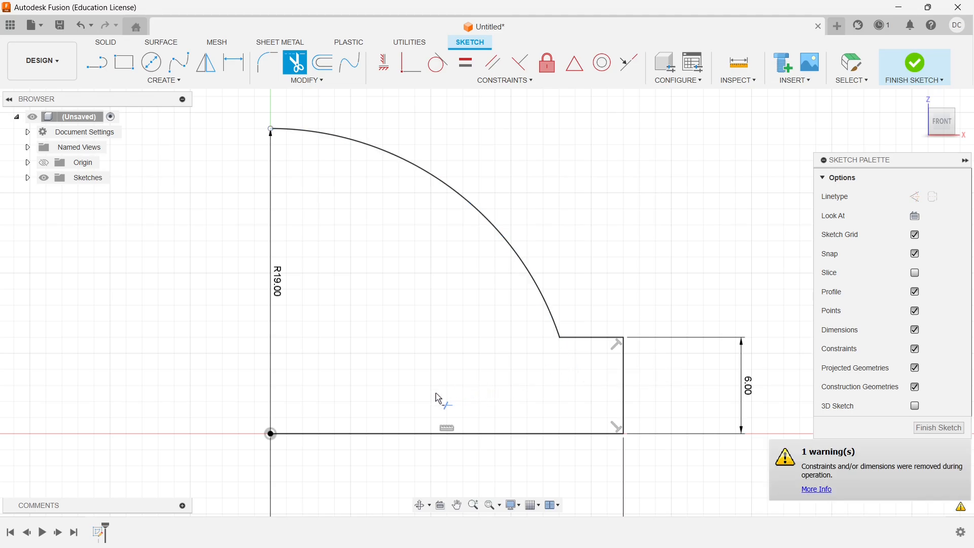
Step: Draw a 12 mm vertical line upward from the top endpoint of the 6 mm line
middle_click_drag(463, 343, 355, 442)
scroll(355, 441, "down", 3)
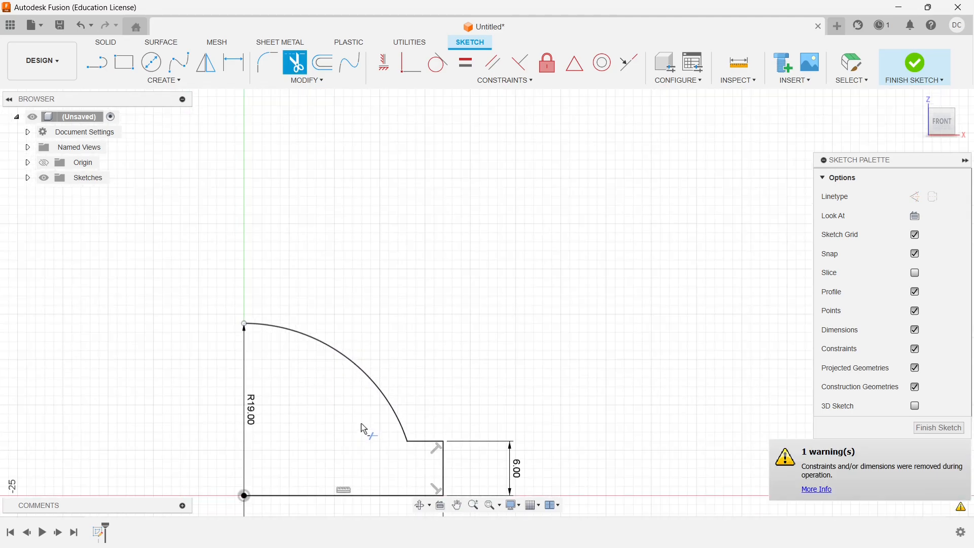
middle_click_drag(454, 374, 457, 332)
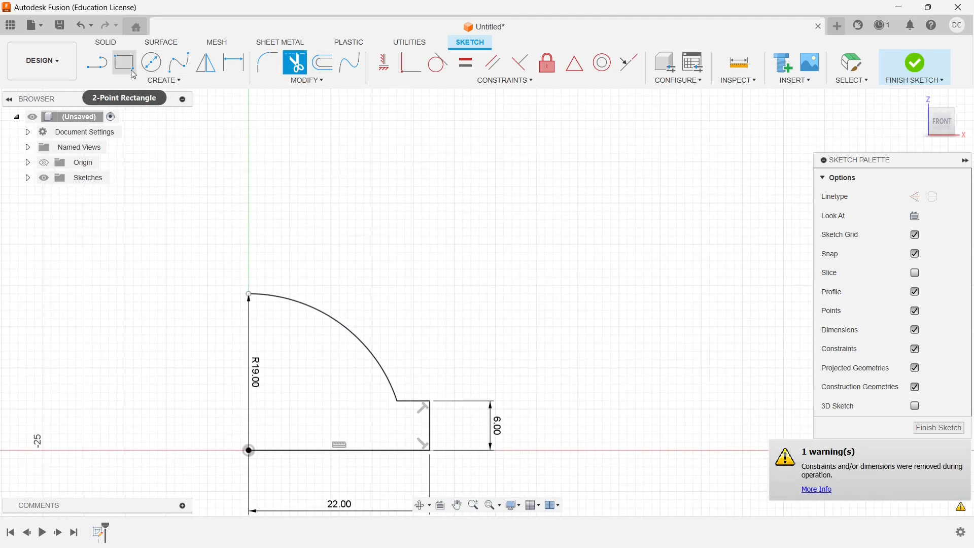
key("l")
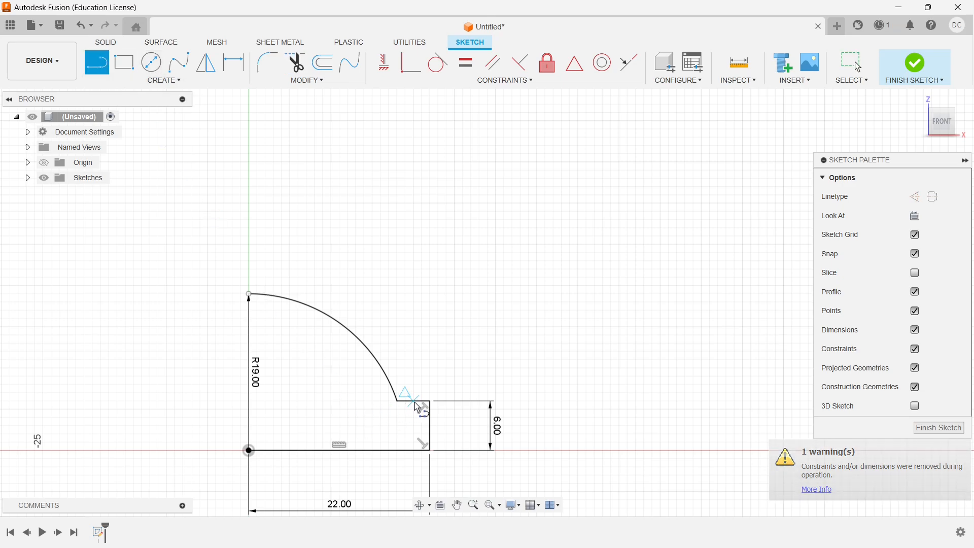
scroll(431, 406, "up", 3)
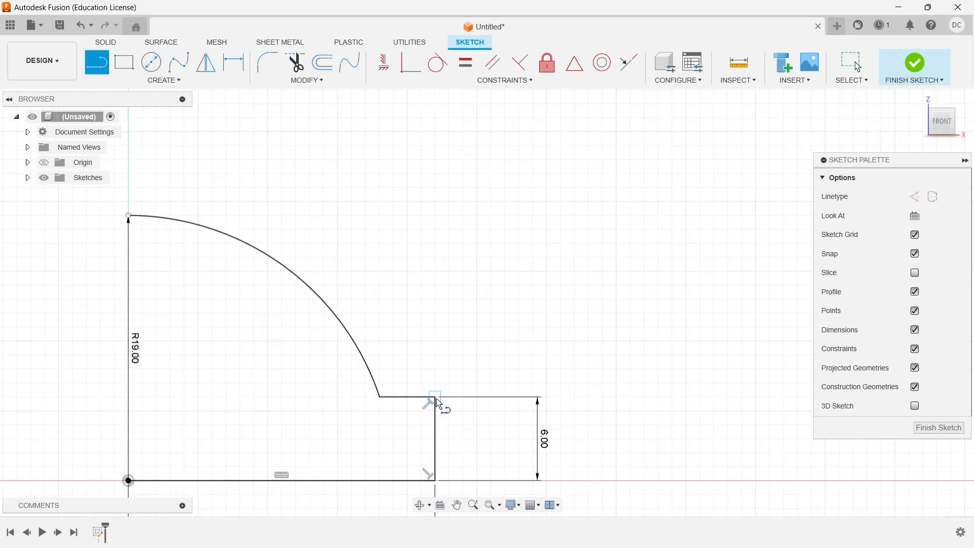
left_click(435, 398)
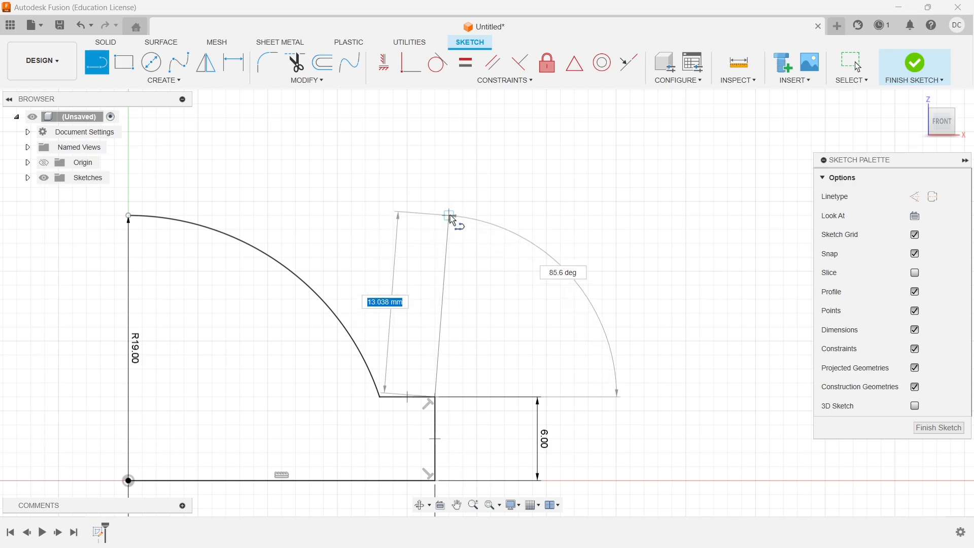
type("12")
key("Tab")
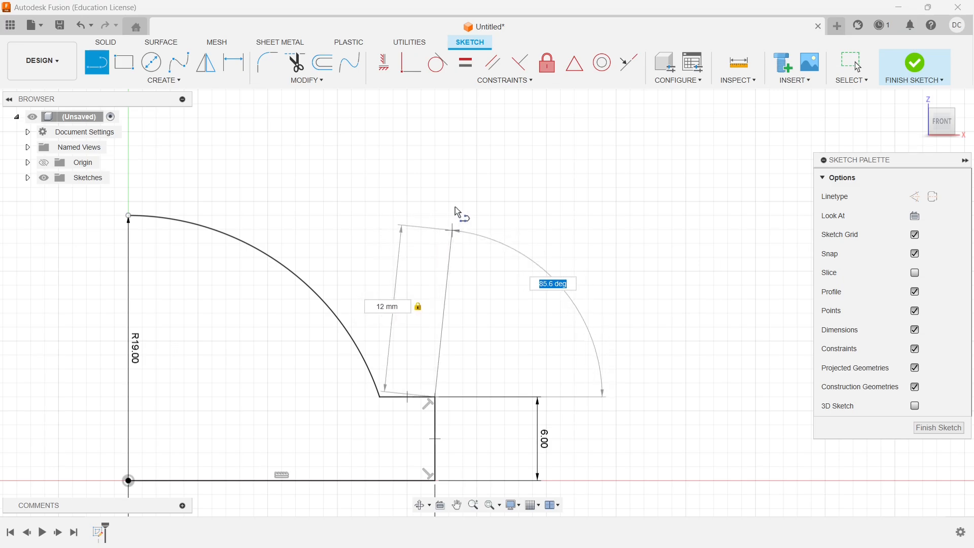
left_click(435, 208)
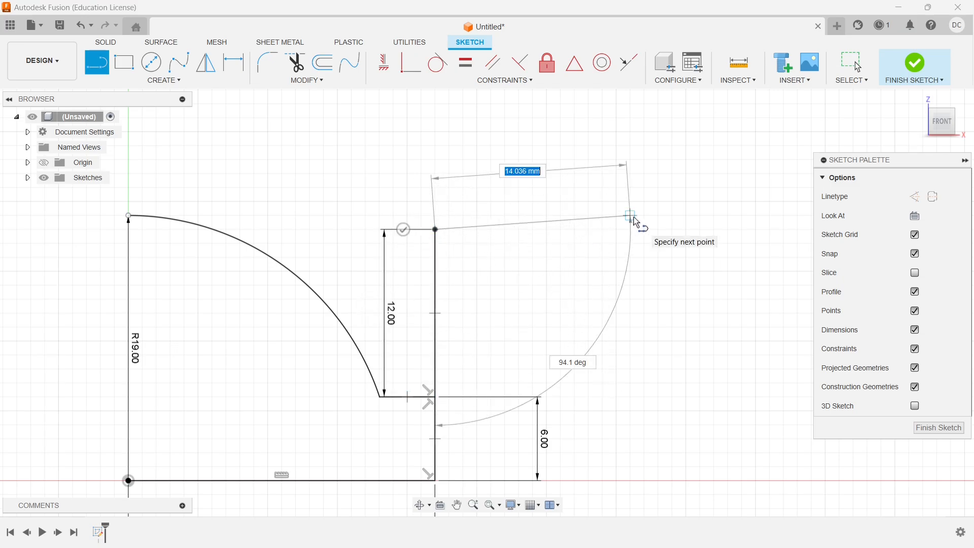
Step: Continue the profile with a 21 mm horizontal line outward from the top of the 12 mm line
type("21")
key("Tab")
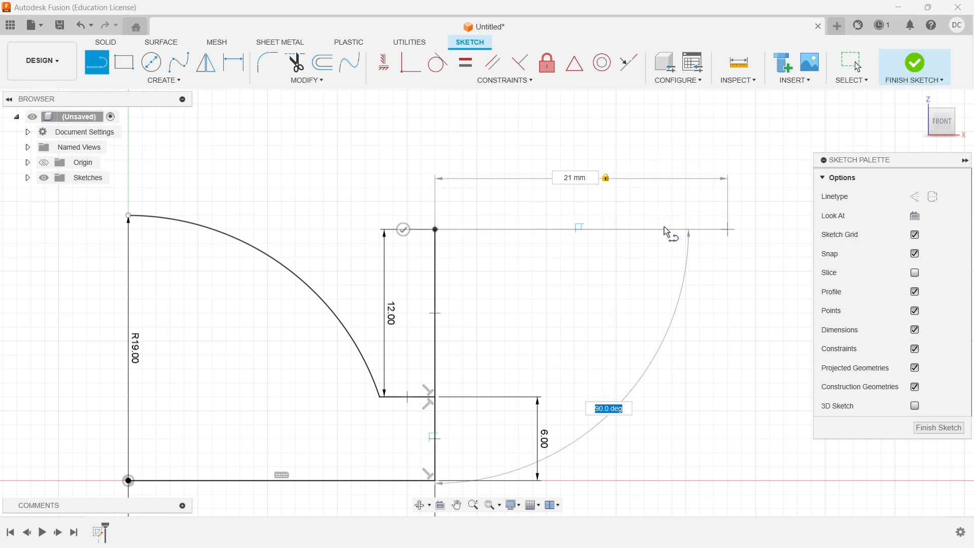
left_click(667, 231)
Step: Draw a 10 mm vertical line up from the flange's outer end, followed by a horizontal line about 26 mm long back inward
scroll(668, 238, "down", 2)
middle_click_drag(668, 242, 603, 319)
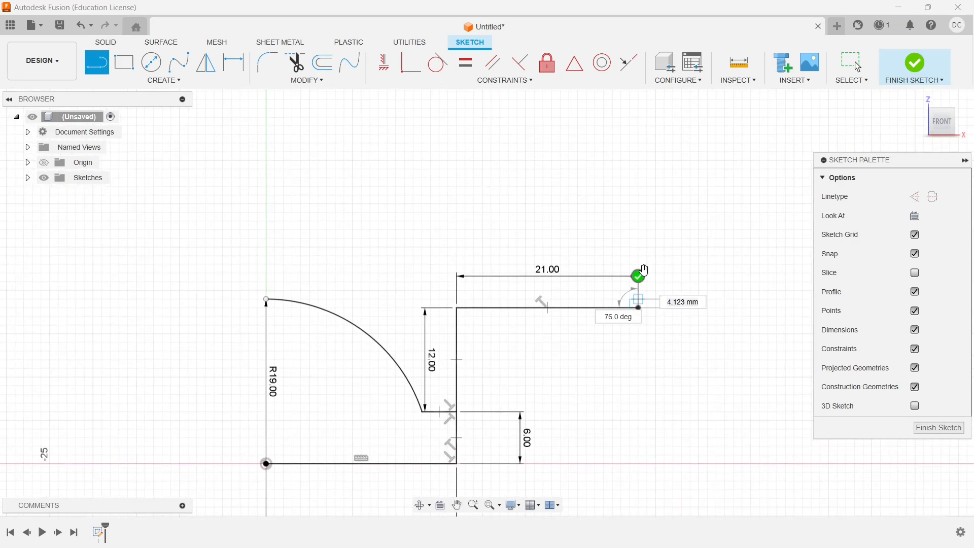
type("10")
key("Tab")
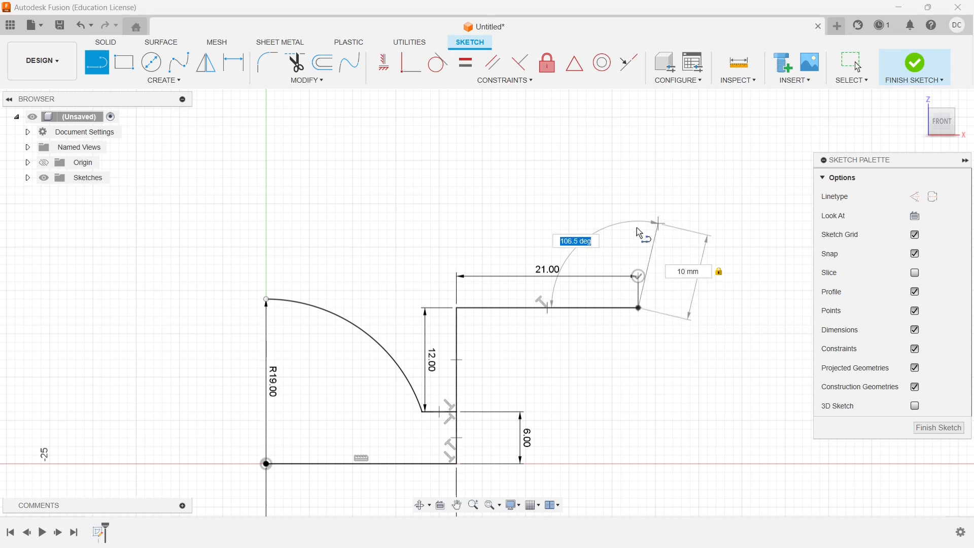
key("Return")
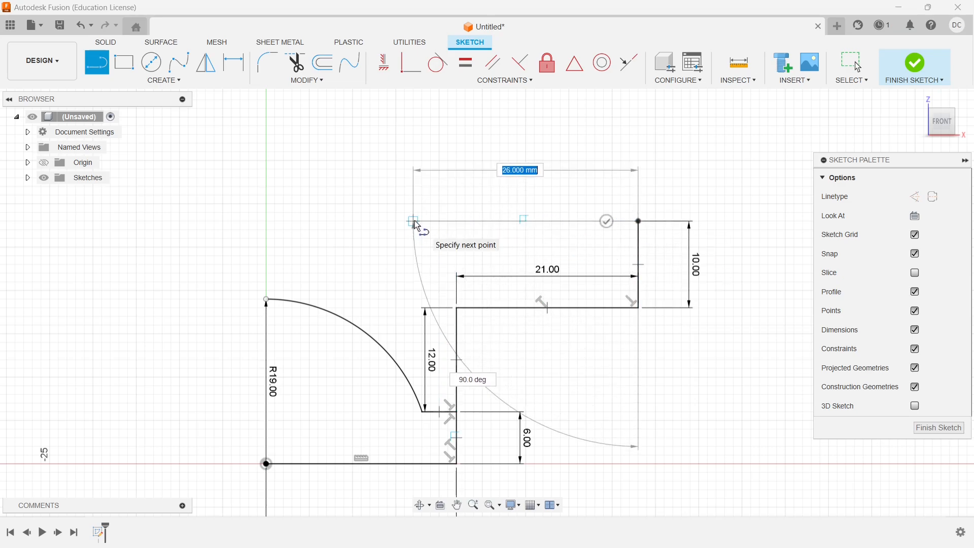
left_click(414, 221)
key("Escape")
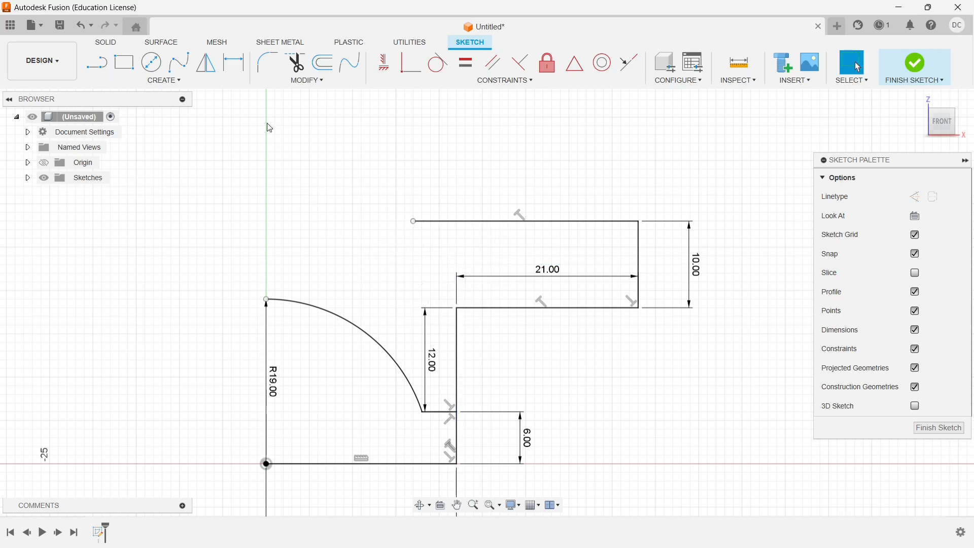
Step: Draw a center-point arc of 36 mm radius about the origin, from the vertical axis down past the flange's upper horizontal line
mouse_move(150, 133)
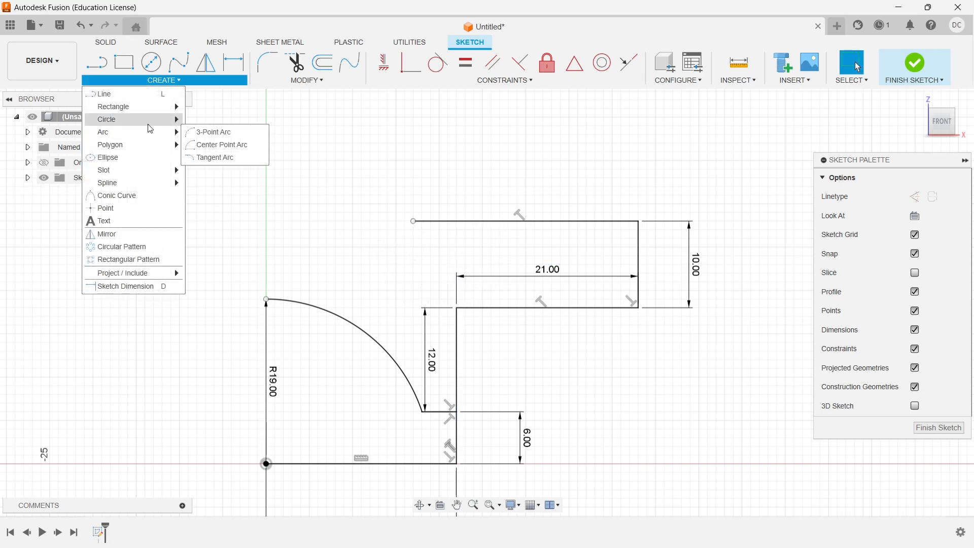
left_click(211, 144)
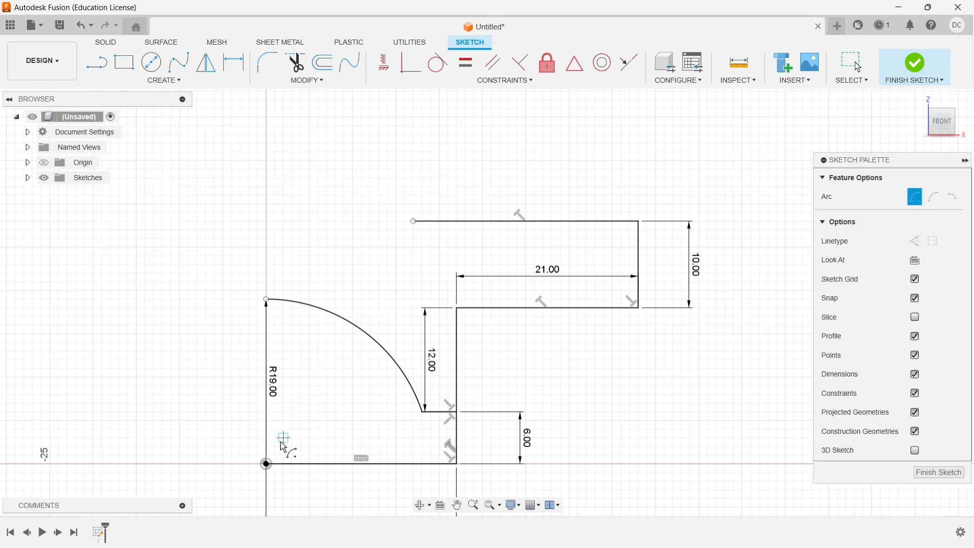
left_click(266, 464)
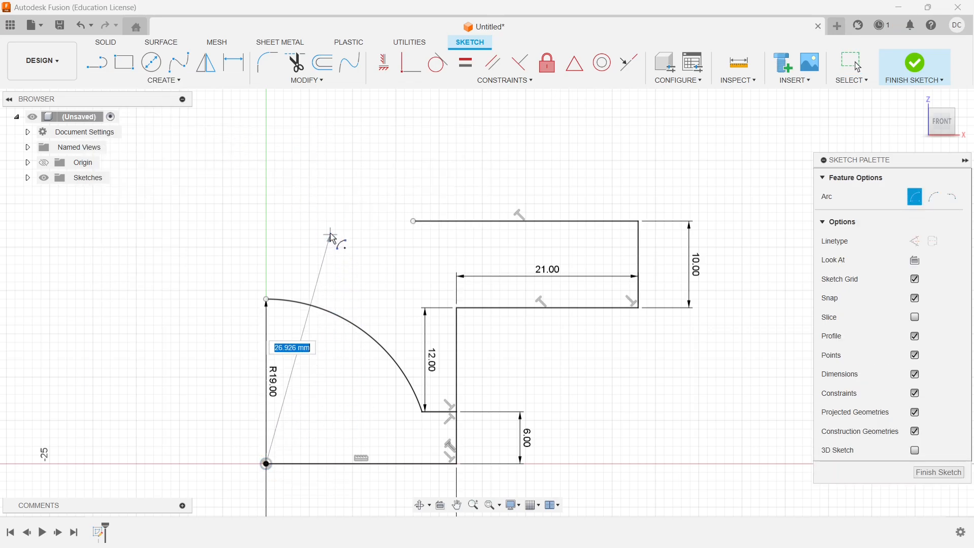
type("36")
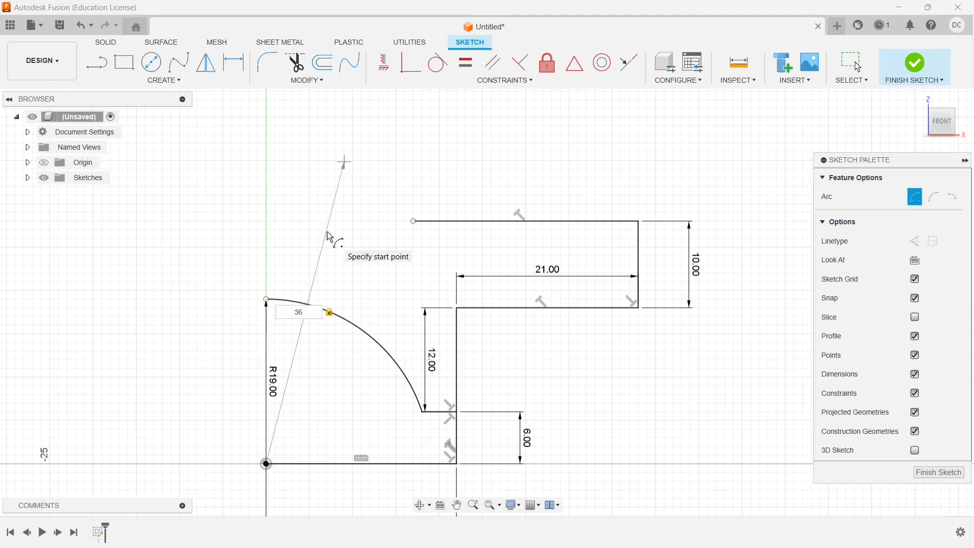
key("Tab")
scroll(268, 175, "up", 10)
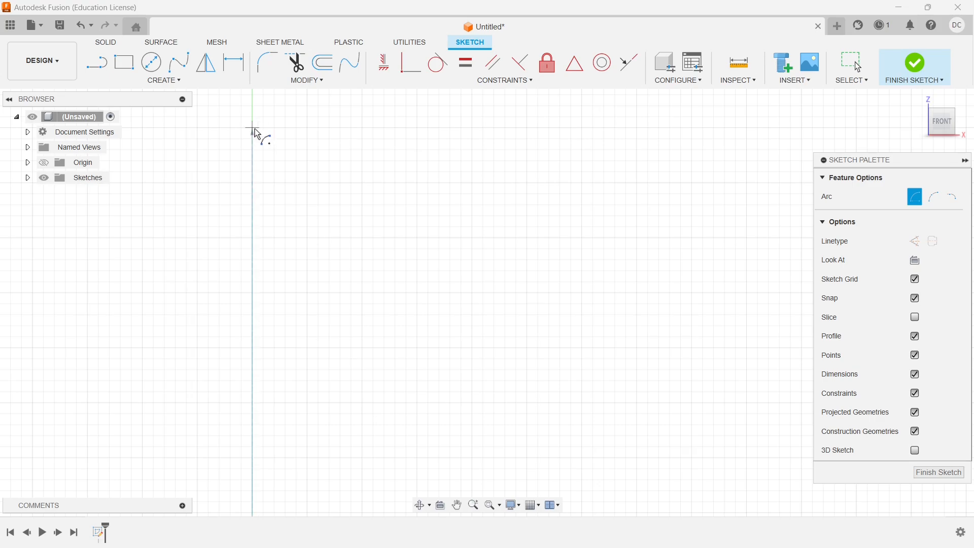
left_click(257, 131)
scroll(517, 238, "down", 5)
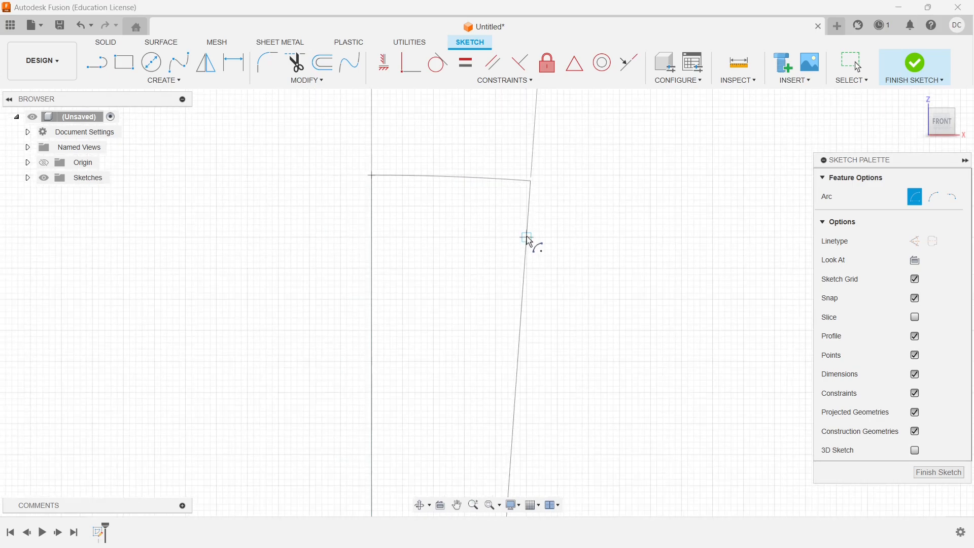
scroll(403, 226, "down", 2)
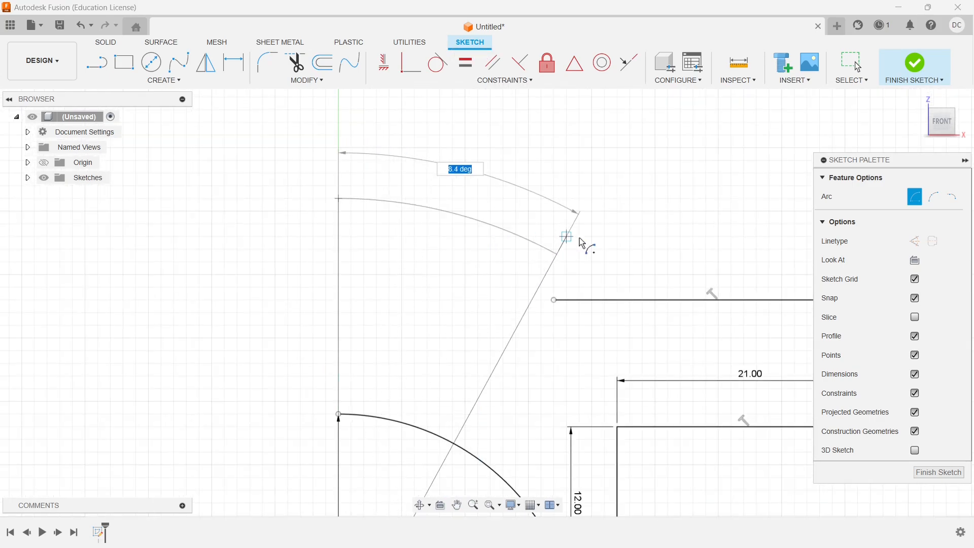
left_click(659, 328)
Step: Trim the overhanging ends where the 36 mm arc crosses the flange's upper horizontal line
middle_click_drag(572, 259, 503, 208)
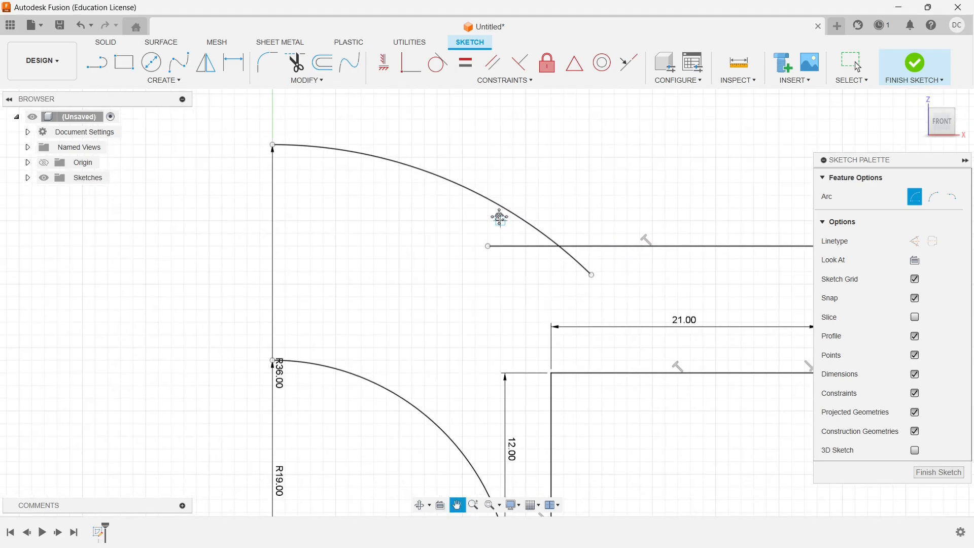
left_click(296, 63)
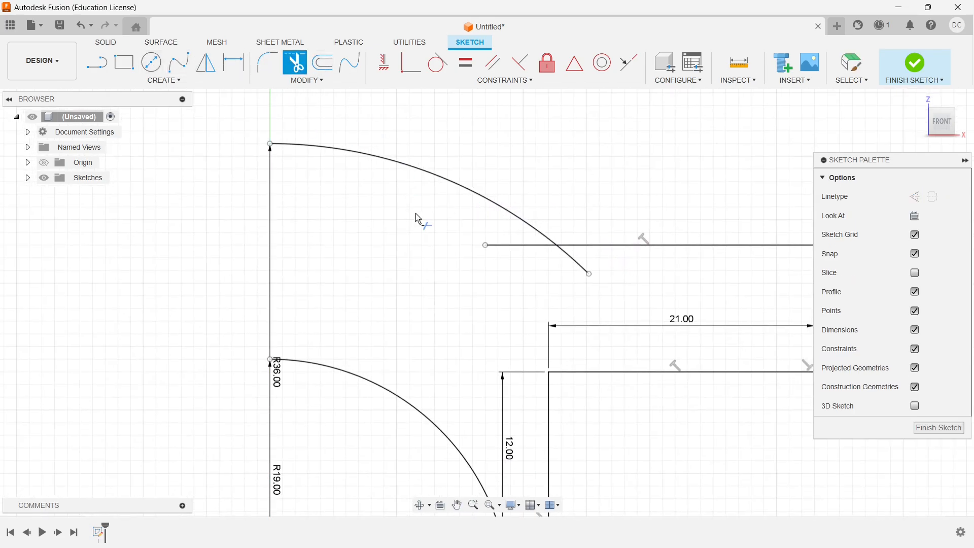
left_click(570, 255)
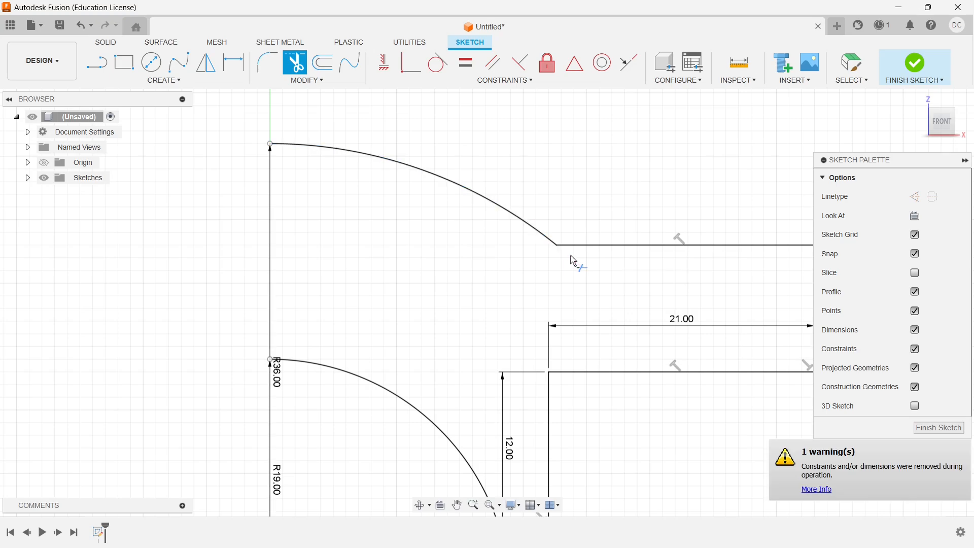
Step: Trim away the 6 mm vertical line and the horizontal base line running from the origin
scroll(533, 326, "down", 1)
middle_click_drag(523, 296, 512, 146)
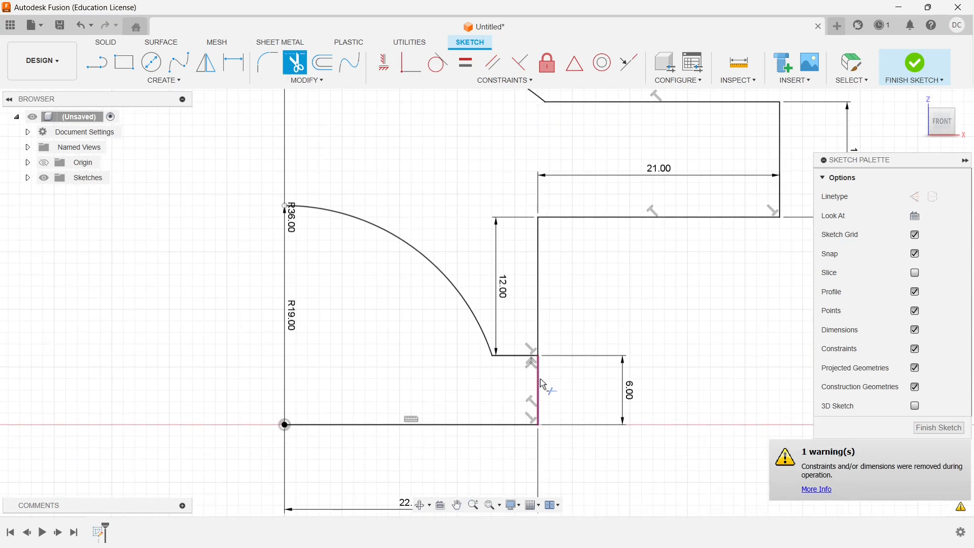
left_click(541, 386)
left_click(478, 426)
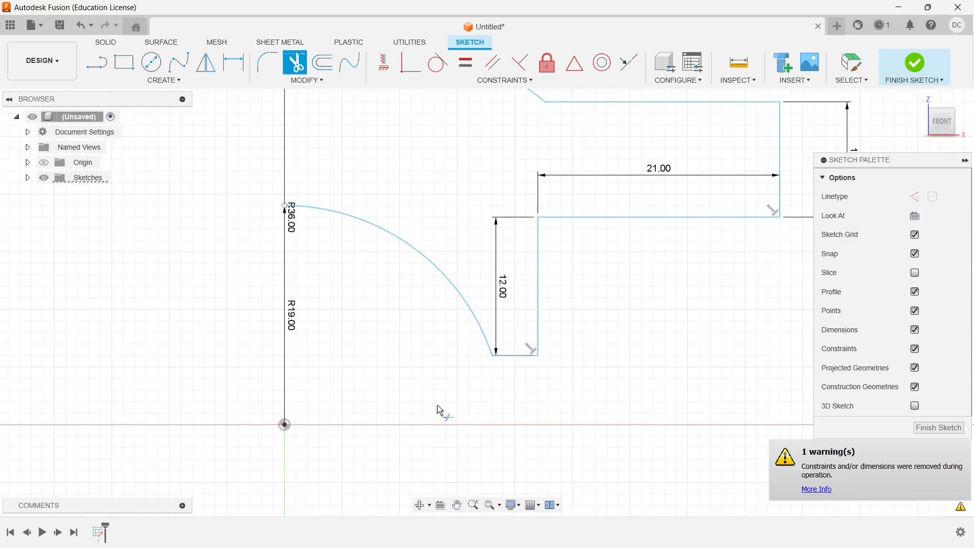
Step: Close the profile with a vertical line joining the axis endpoints of the 36 mm and 19 mm arcs, and finish the sketch
scroll(394, 432, "down", 2)
middle_click_drag(450, 275, 469, 353)
scroll(504, 335, "up", 3)
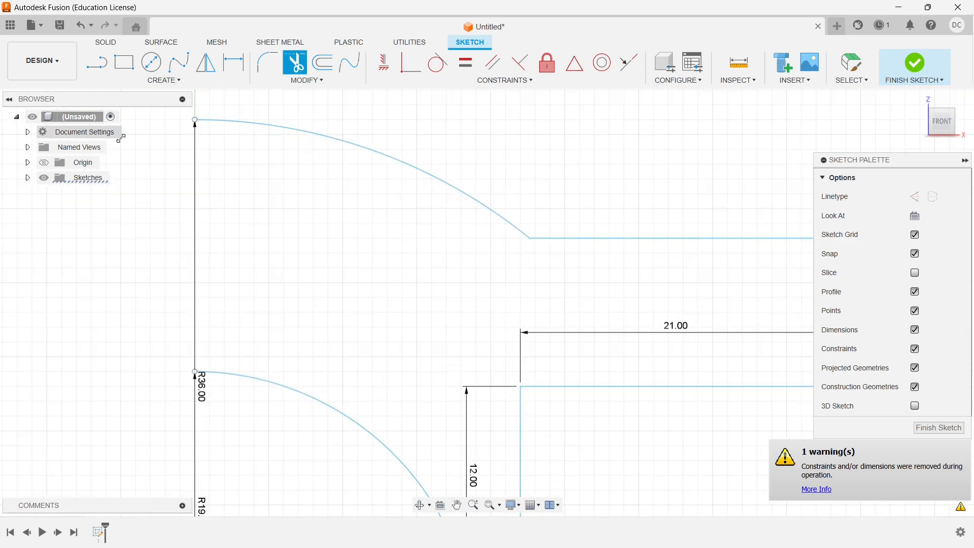
key("l")
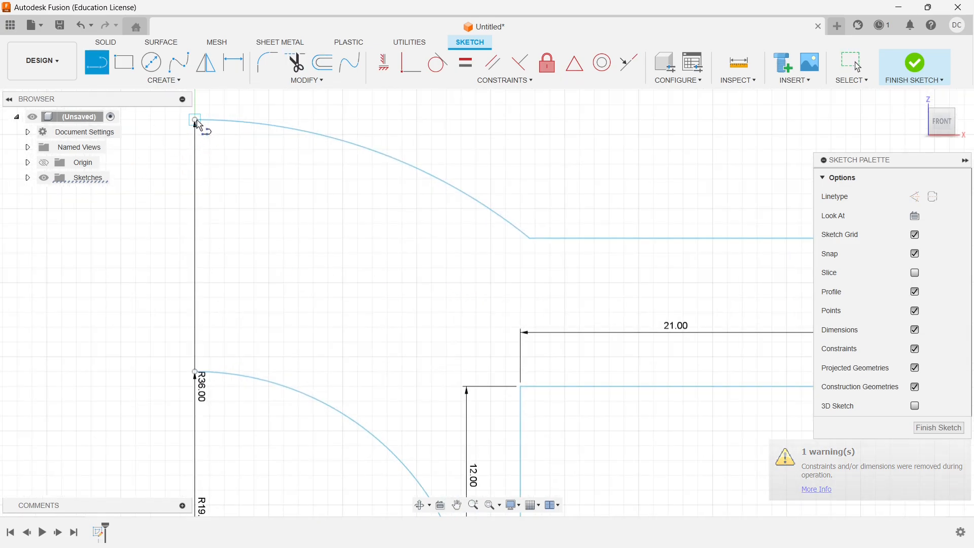
mouse_move(196, 120)
left_mouse_down()
mouse_move(211, 198)
mouse_move(200, 381)
left_mouse_up()
scroll(305, 351, "down", 5)
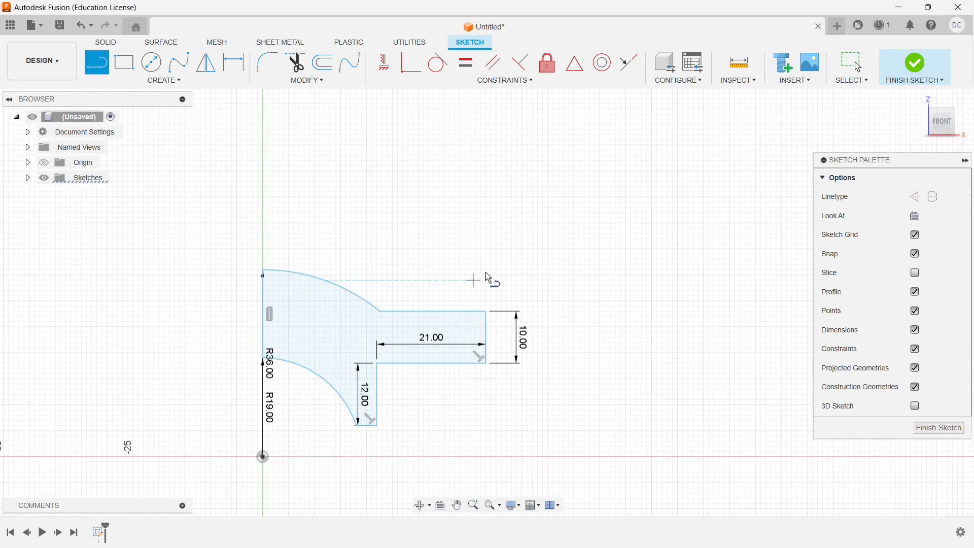
left_click(913, 70)
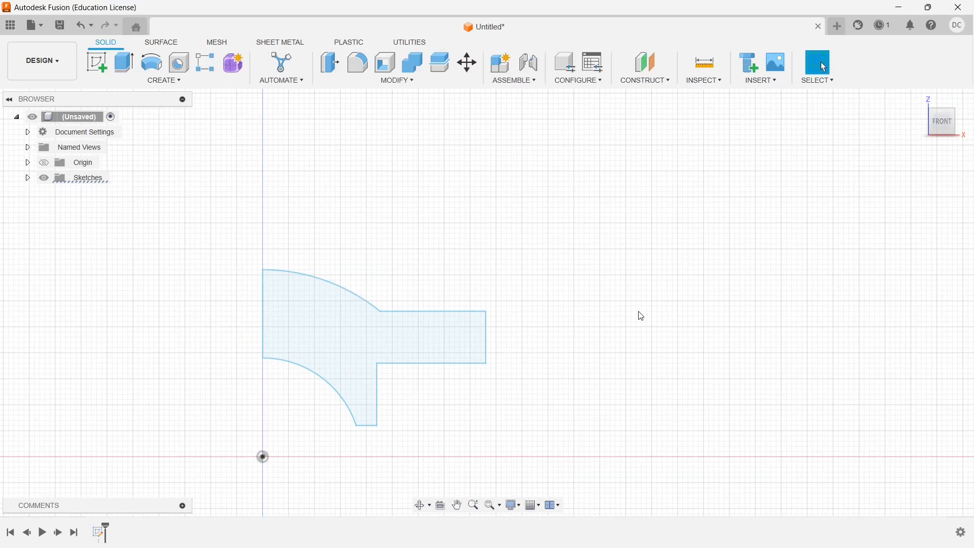
Step: Extrude the half profile symmetrically by 18 mm per side as a new body, checking the width against the Microsoft Whiteboard drawing
middle_click_drag(637, 315, 590, 350, "shift")
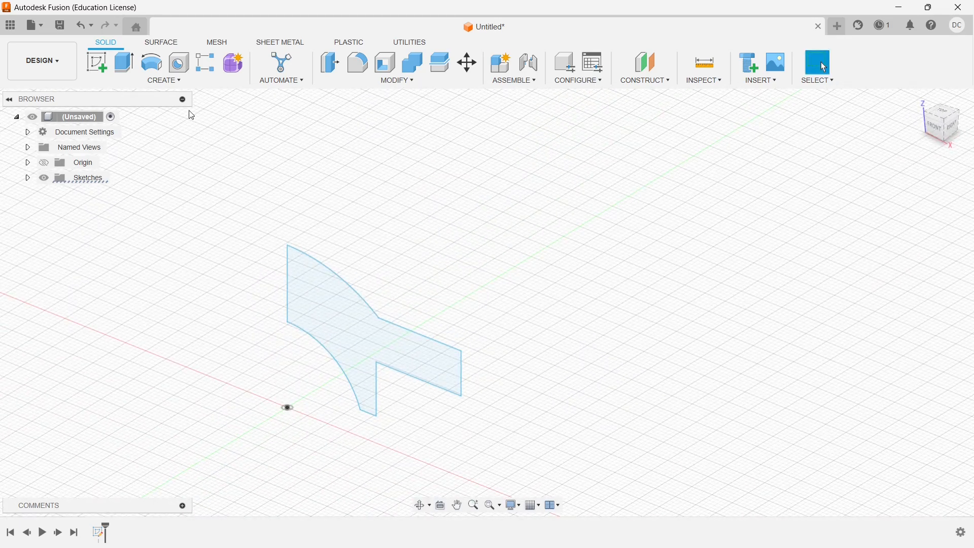
left_click(124, 62)
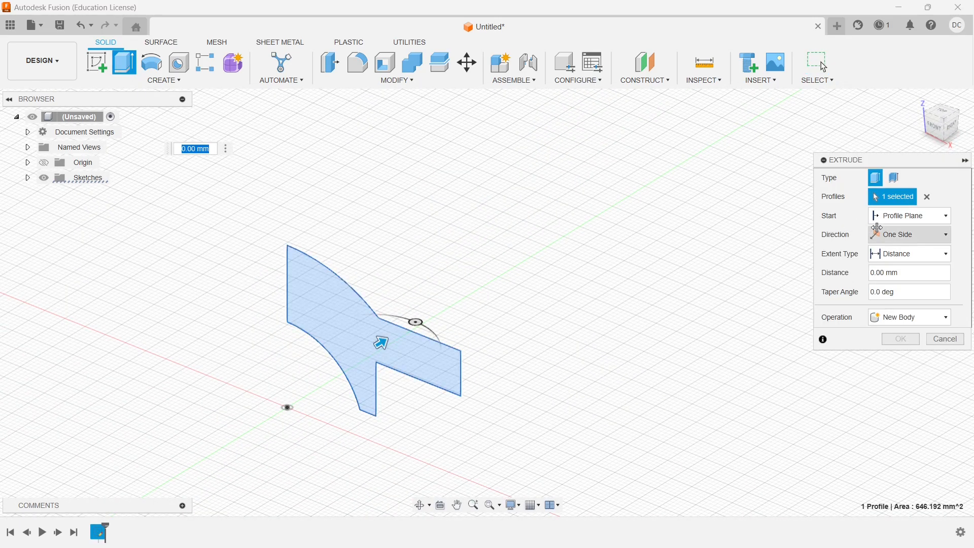
left_click(908, 236)
left_click(905, 278)
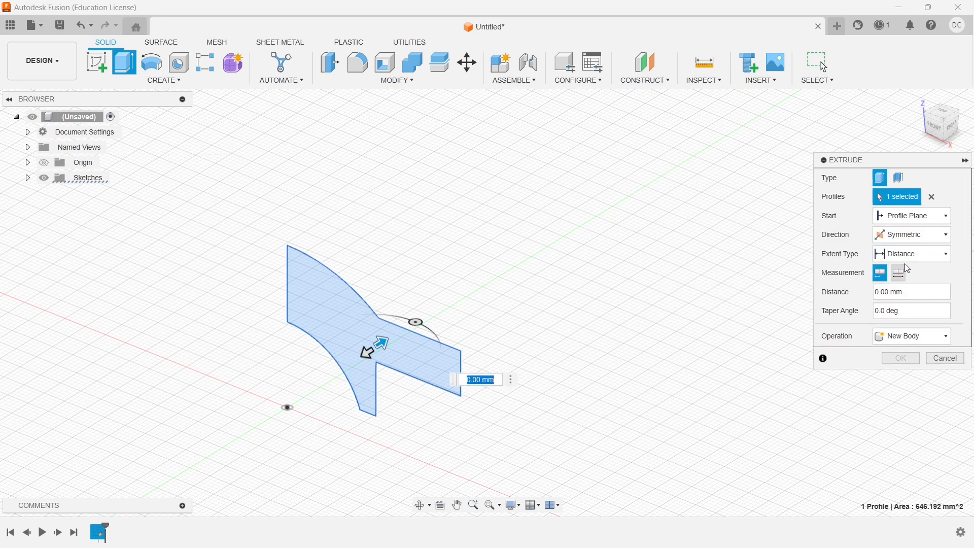
left_click_drag(905, 294, 862, 296)
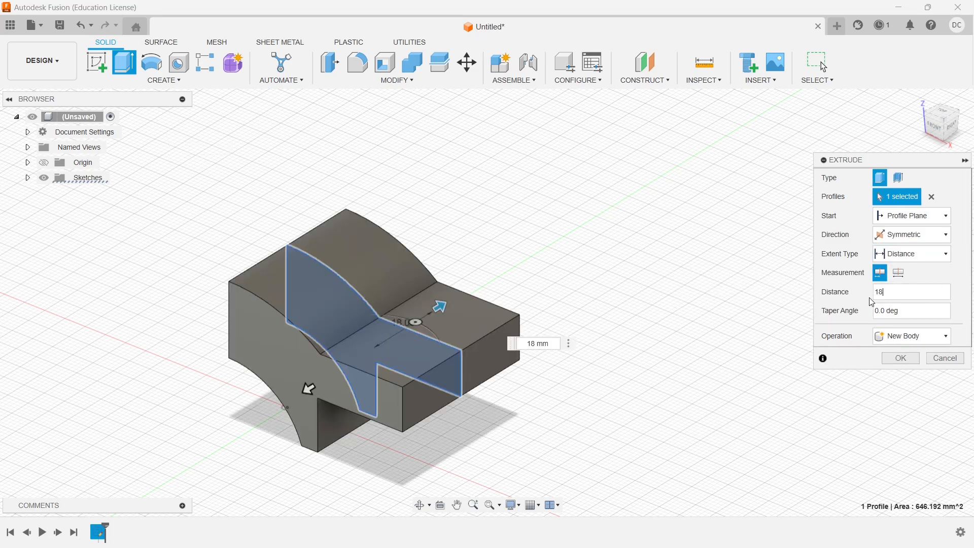
key("alt+Tab")
left_click(383, 374)
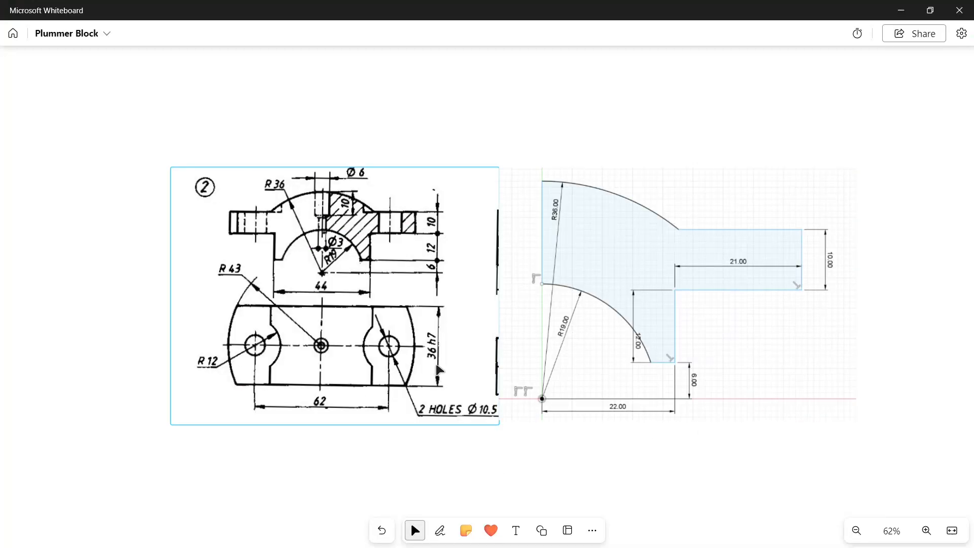
key("alt+Tab")
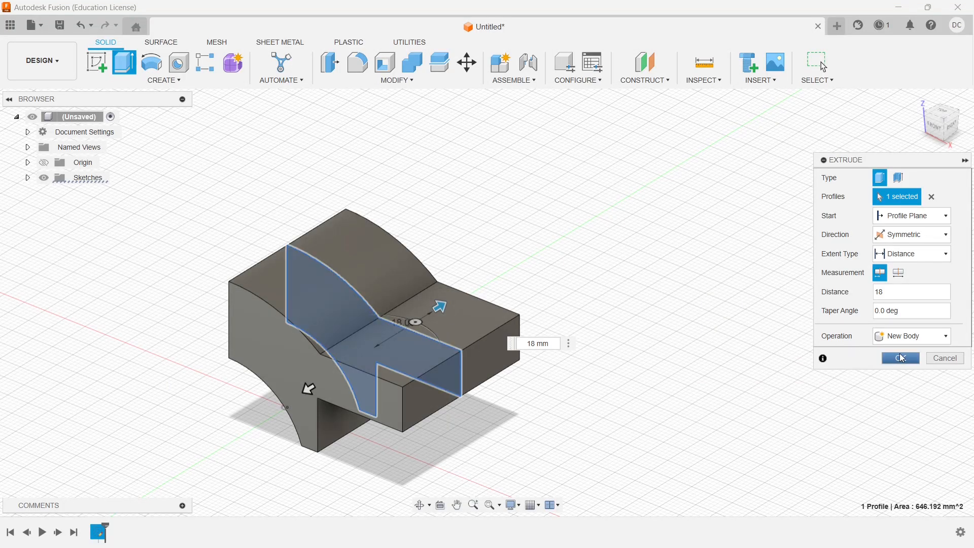
left_click(904, 359)
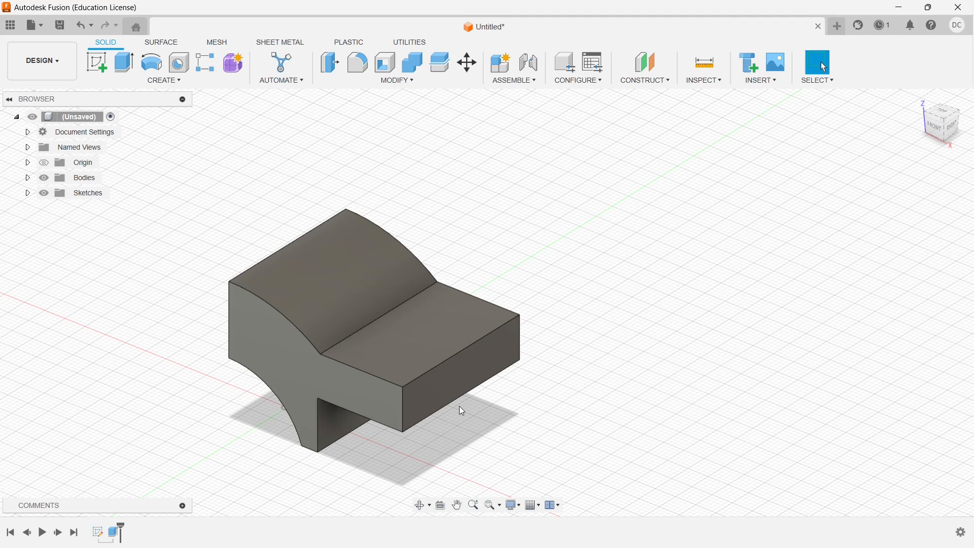
Step: Consult the plan view in the Microsoft Whiteboard drawing, return to Fusion and start a sketch on the flange's flat top face
key("alt+Tab")
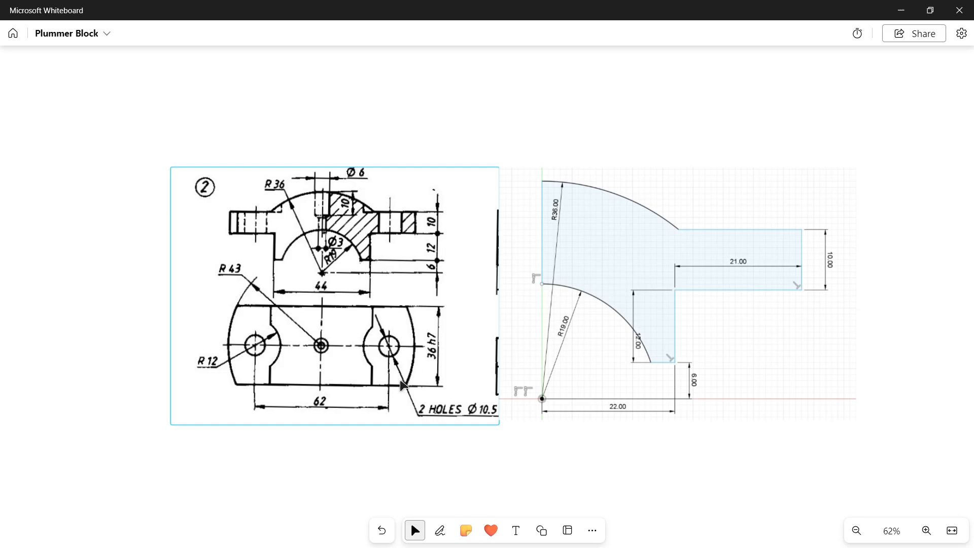
key("alt+Tab")
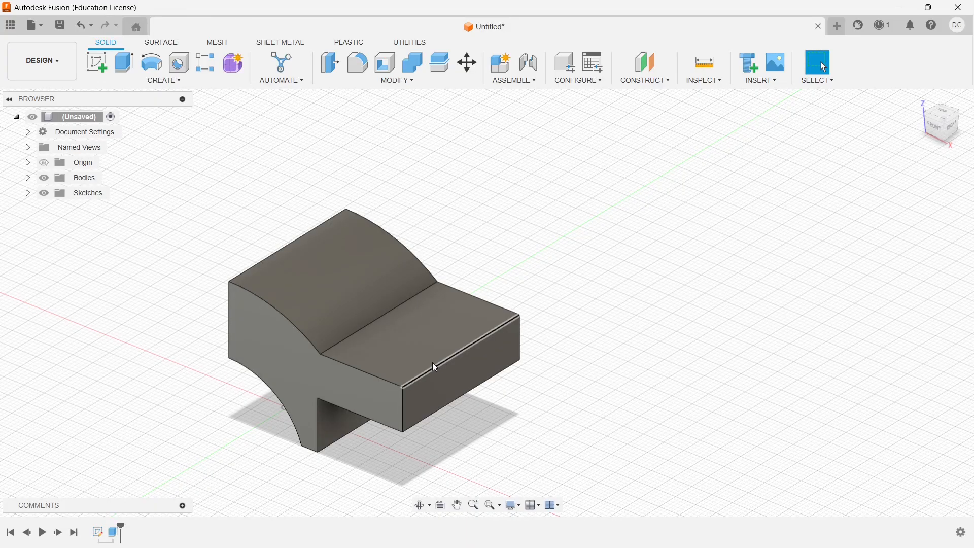
left_click(98, 62)
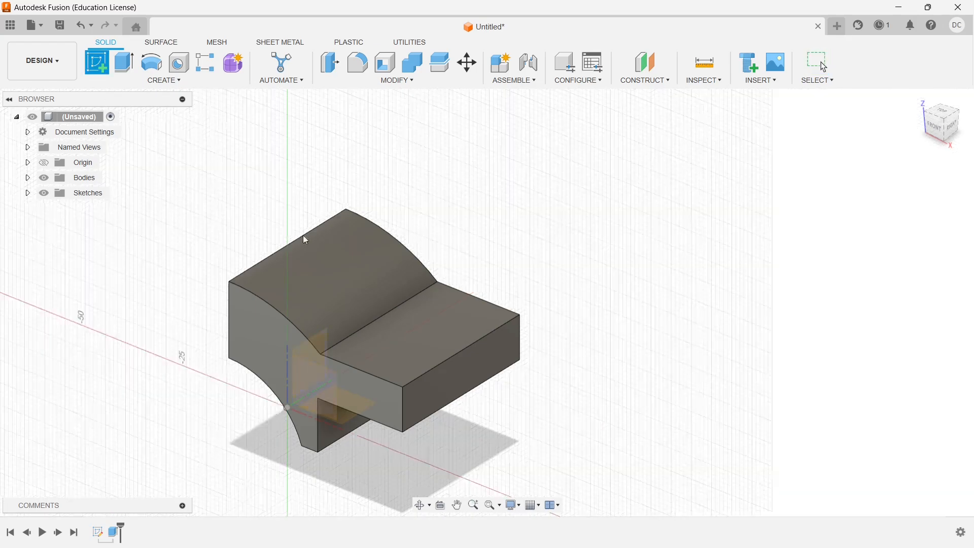
left_click(398, 351)
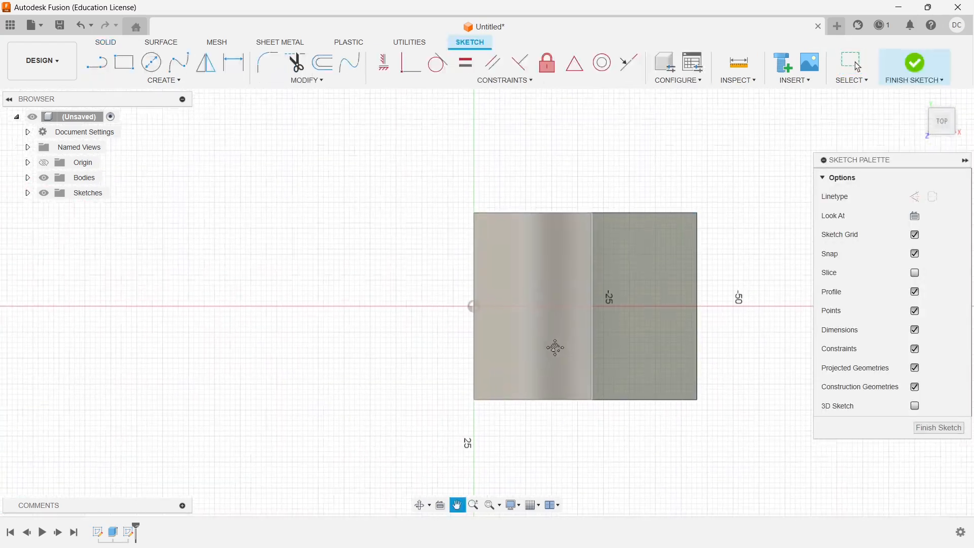
Step: Draw a center-point arc of 43 mm radius about the origin, spanning the flange's outer end and extending past both side edges
left_click(163, 82)
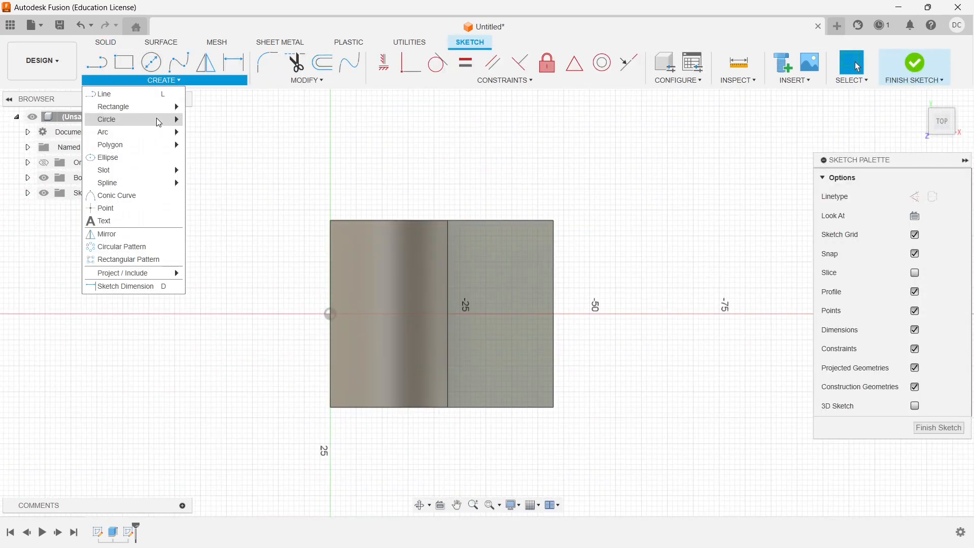
mouse_move(124, 132)
left_click(215, 145)
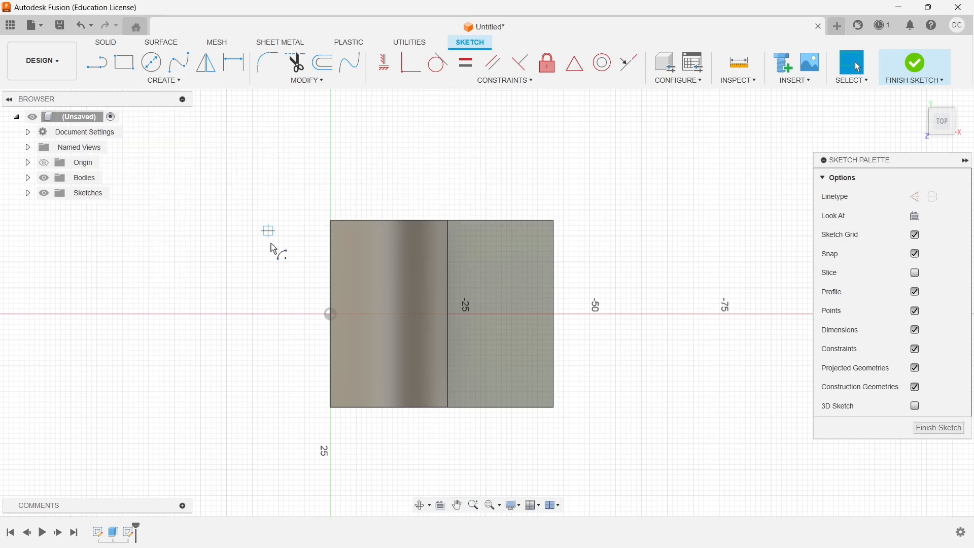
scroll(331, 315, "up", 3)
left_click(331, 312)
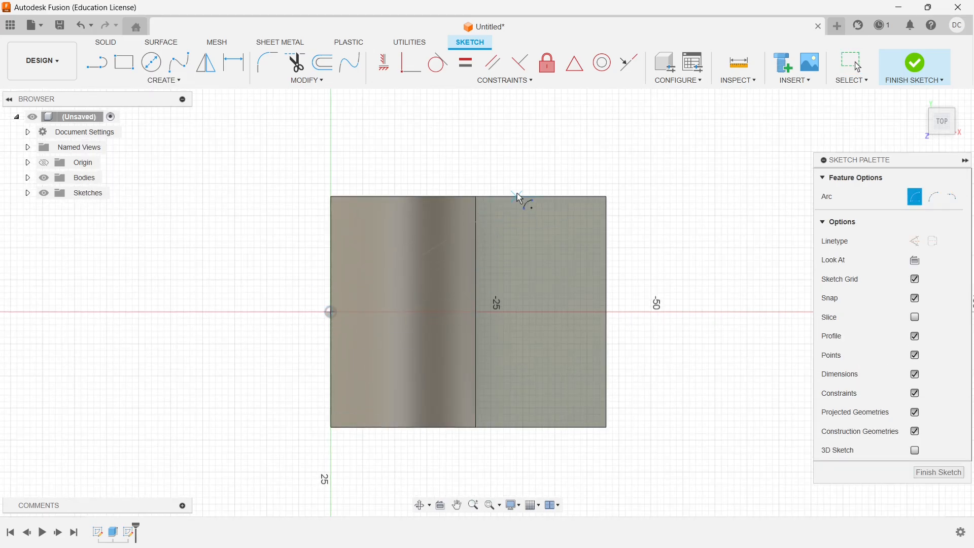
type("43")
key("Tab")
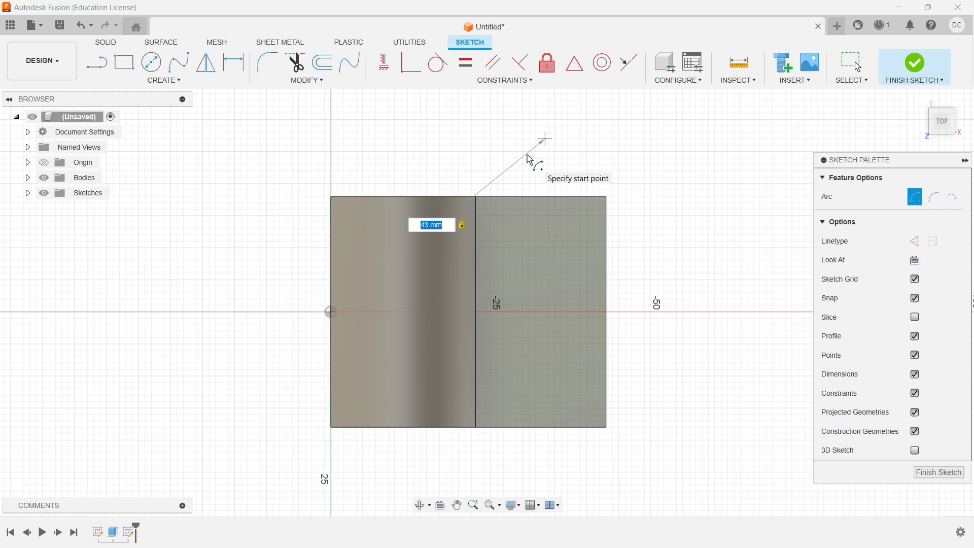
left_click(564, 164)
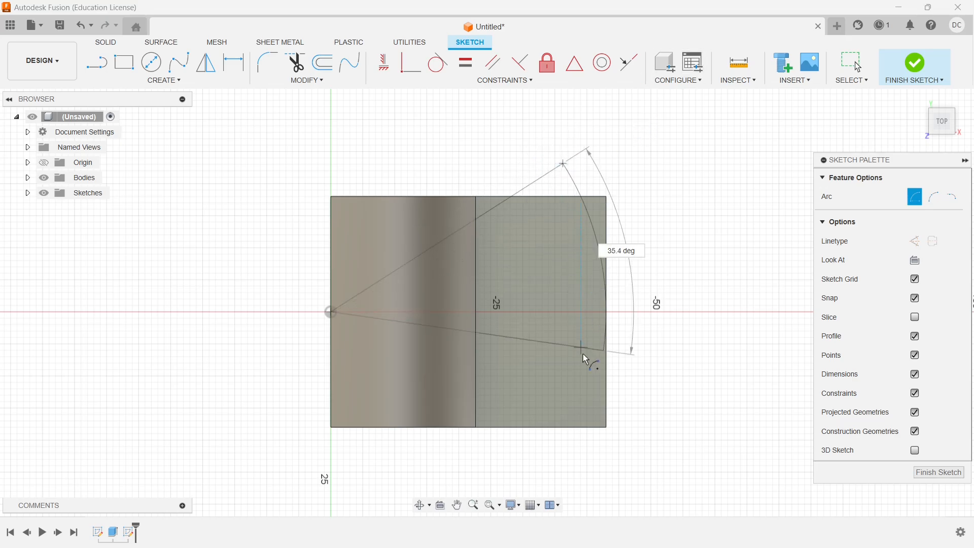
left_click(556, 466)
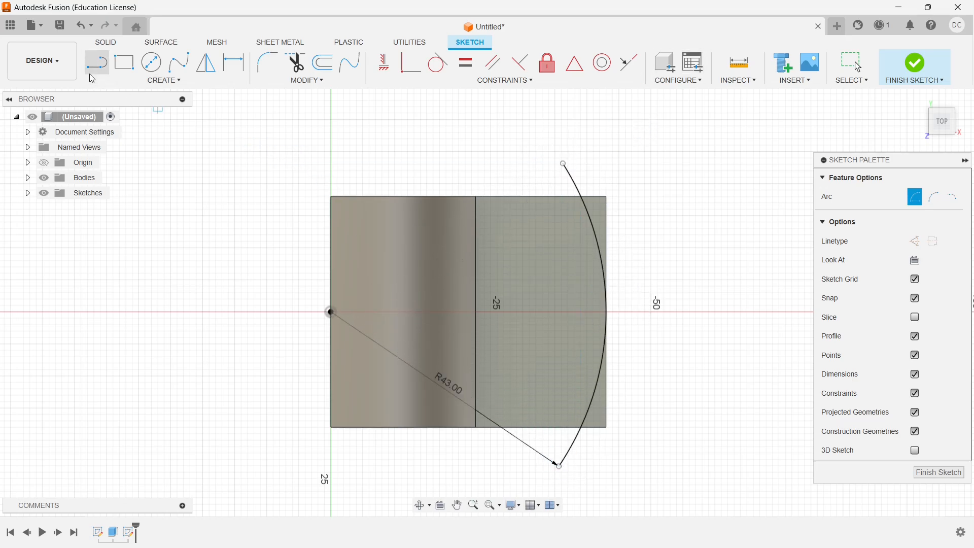
Step: Close the 43 mm arc with connected lines running outside the flange's outer end, joining both arc endpoints, and finish the sketch
key("l")
left_click(564, 164)
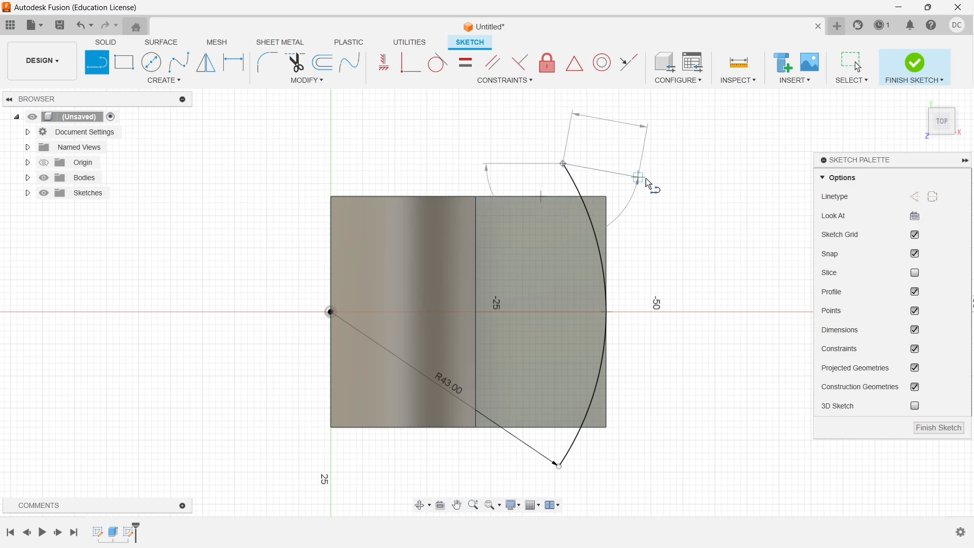
left_click(652, 177)
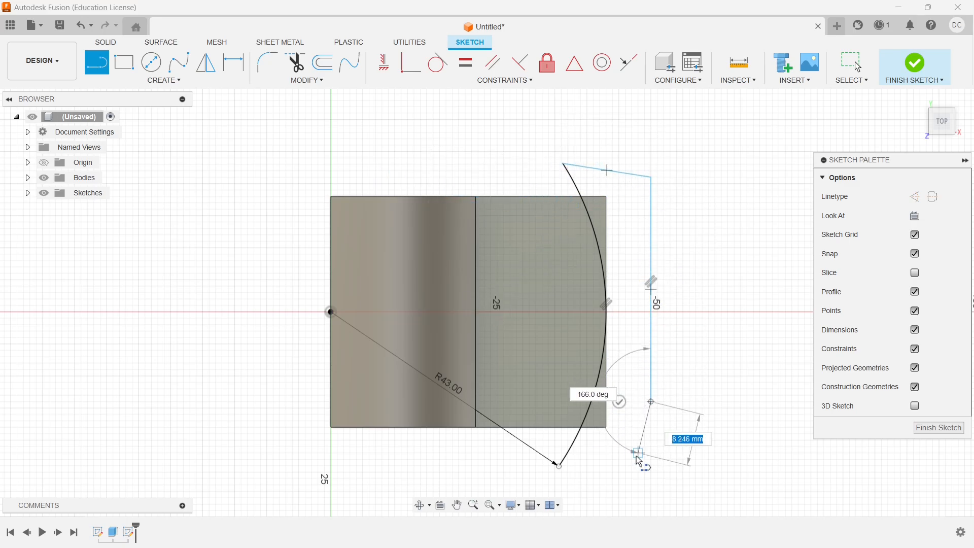
left_click(643, 459)
left_click(561, 466)
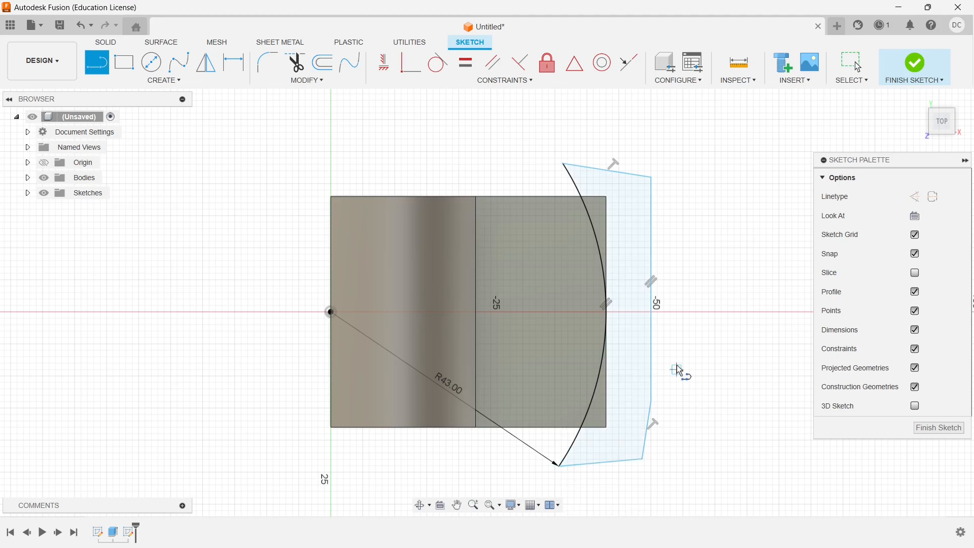
left_click(918, 64)
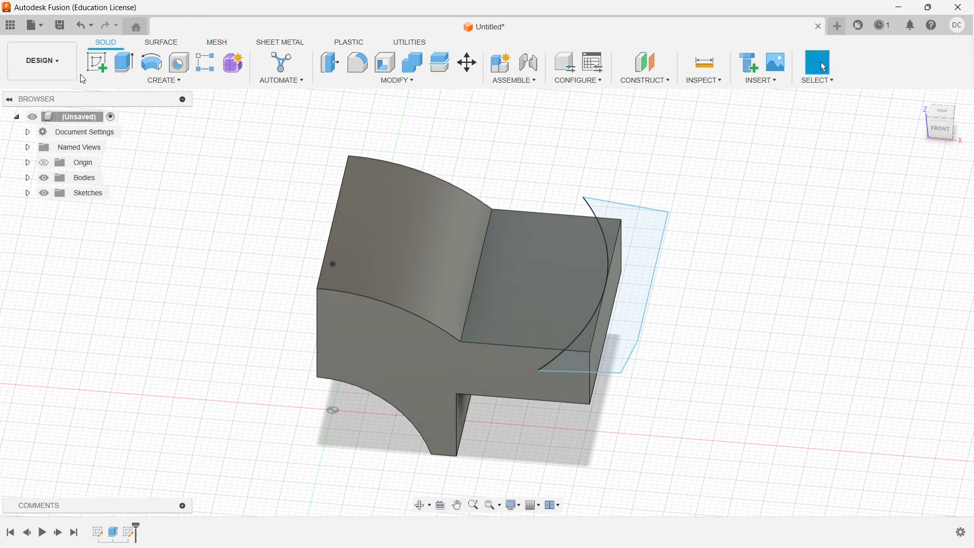
Step: Extrude the outer region and both flange corner profiles down through the flange as a cut, leaving the end rounded along the arc
left_click(124, 62)
left_click(622, 234)
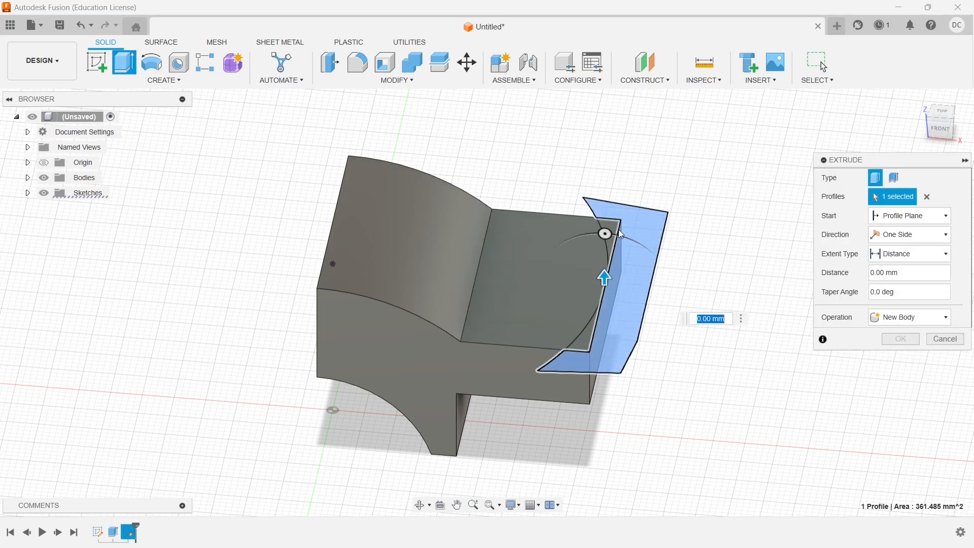
scroll(616, 235, "up", 3)
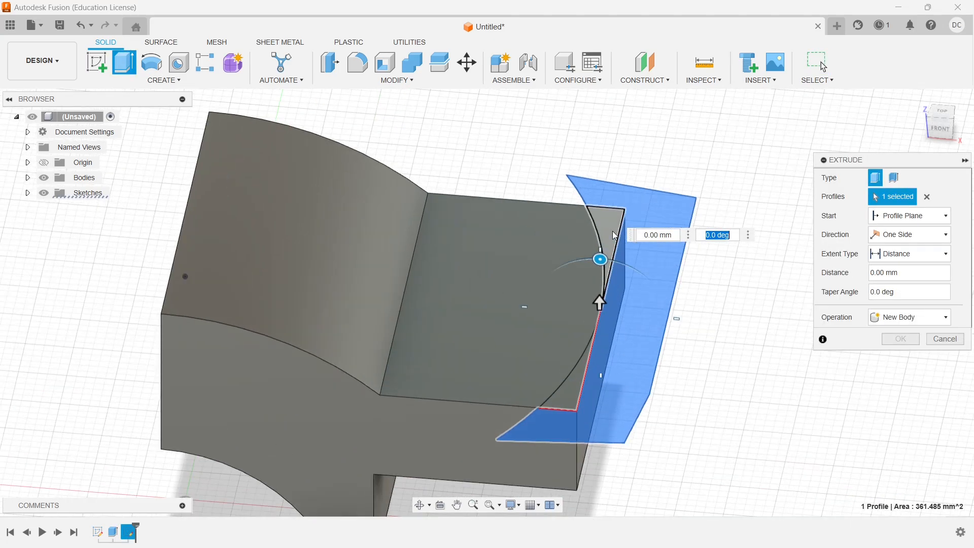
left_click(612, 232)
left_click(571, 375)
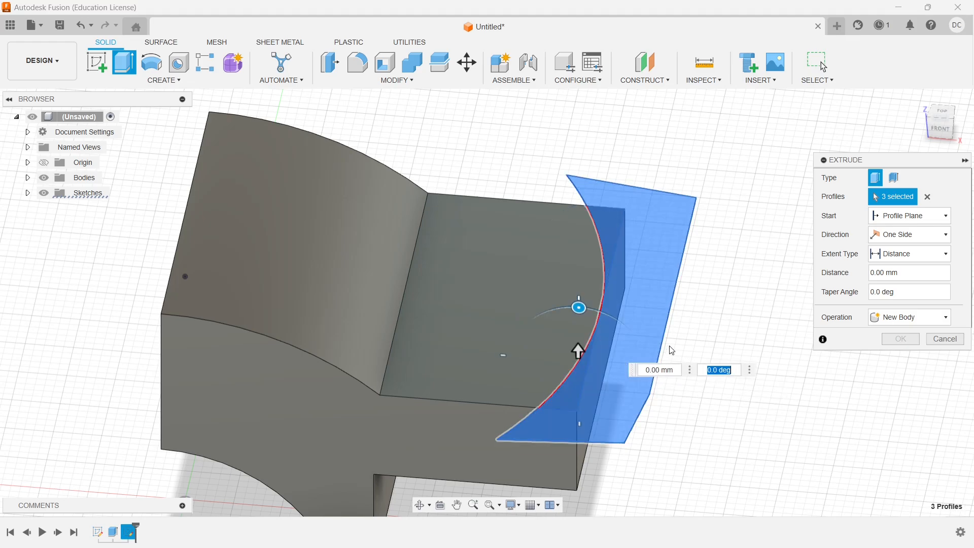
middle_click_drag(670, 348, 661, 170)
left_click_drag(566, 186, 602, 415)
left_click(900, 358)
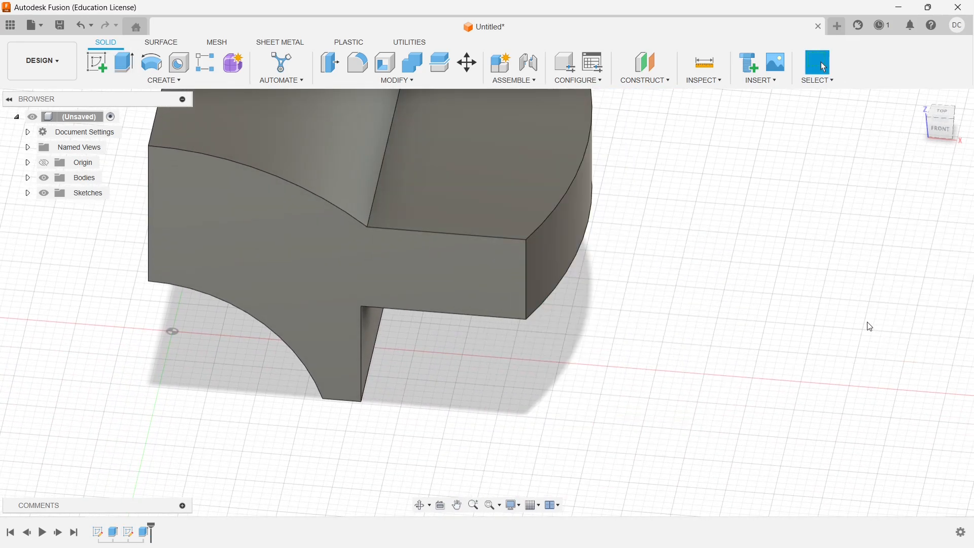
Step: Consult the hole and R12 details in the Microsoft Whiteboard drawing, return to Fusion and start a sketch on the flange's flat top face
middle_click_drag(690, 316, 767, 376)
scroll(771, 394, "down", 2)
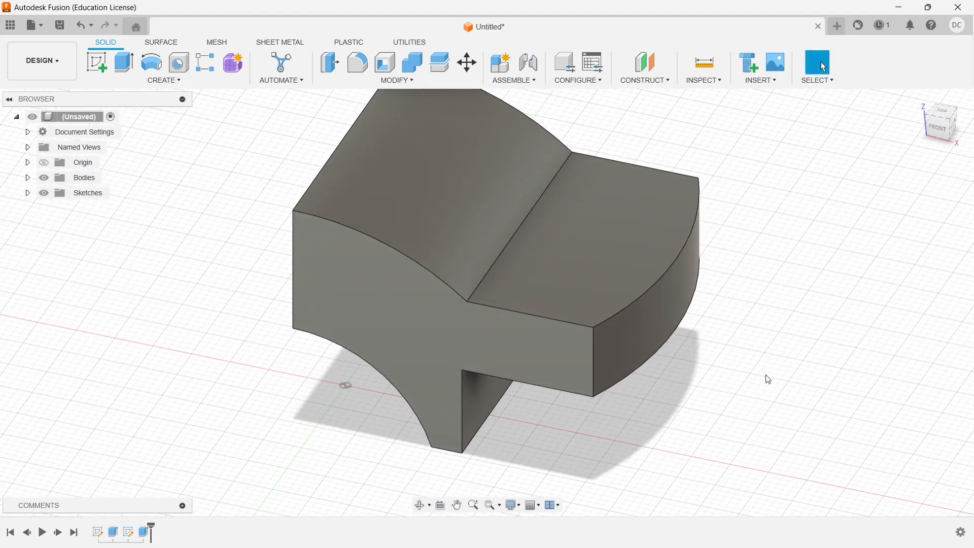
key("alt+Tab")
left_click(347, 384)
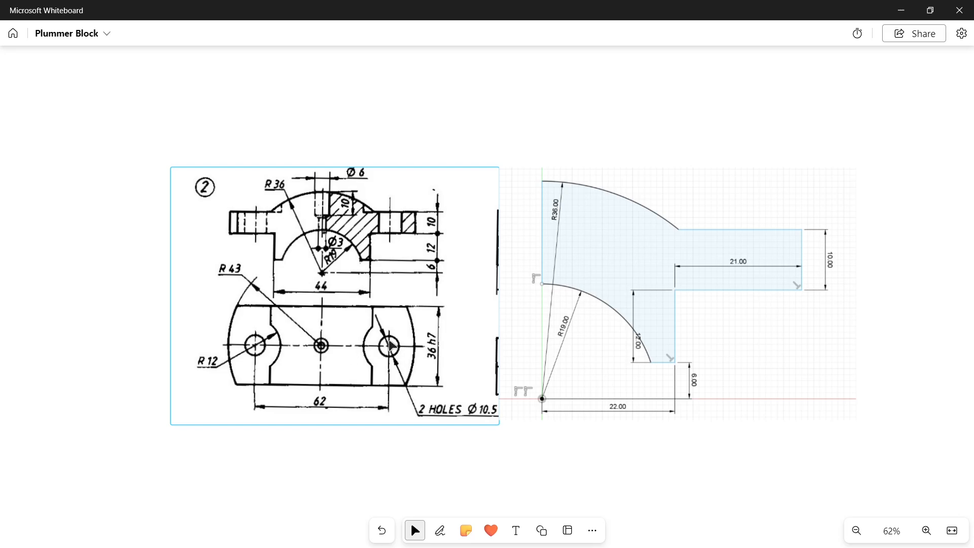
key("alt+Tab")
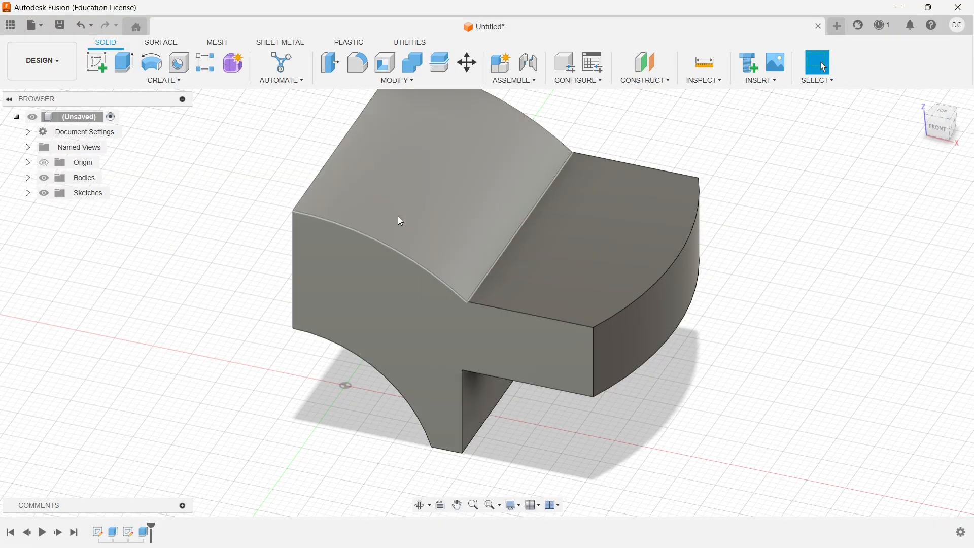
middle_click_drag(400, 208, 345, 278)
left_click(96, 62)
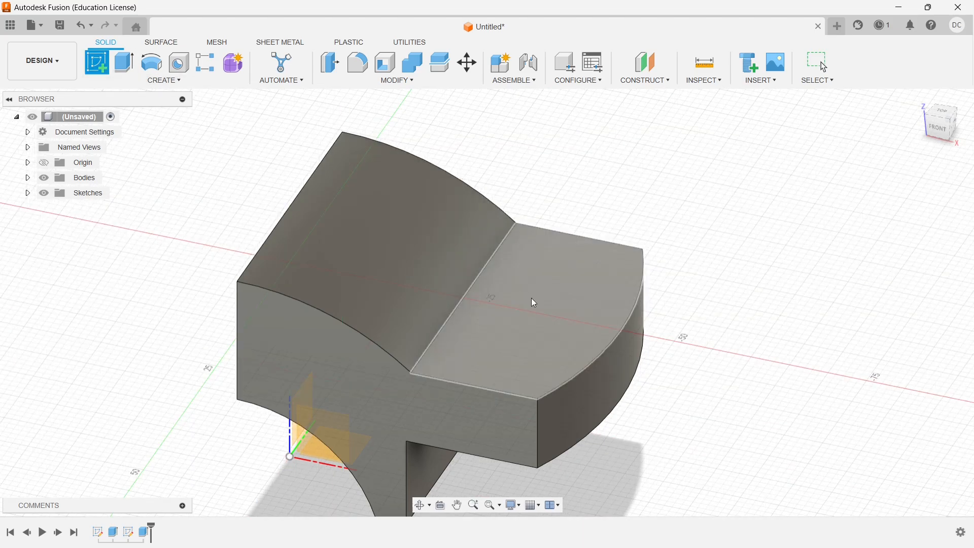
left_click(552, 322)
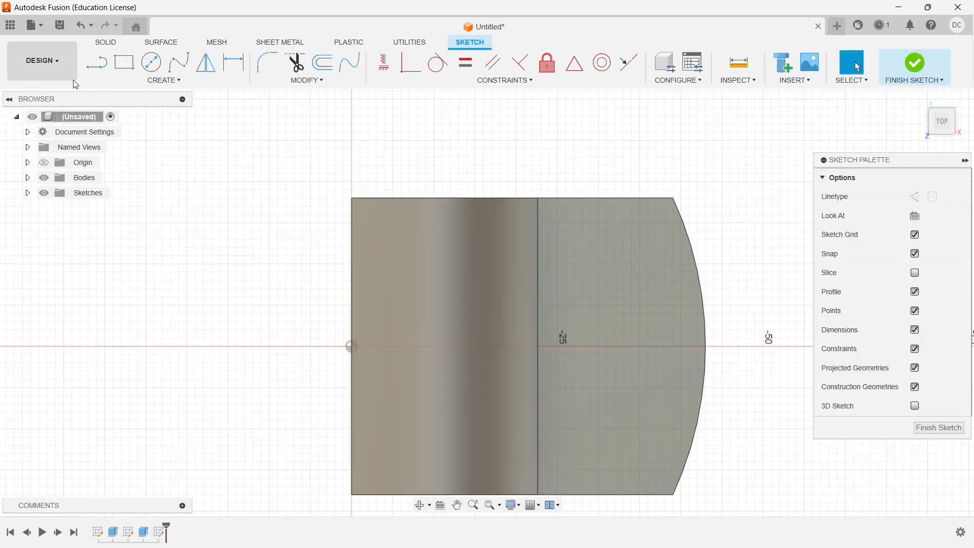
left_click(106, 66)
key("alt+Tab")
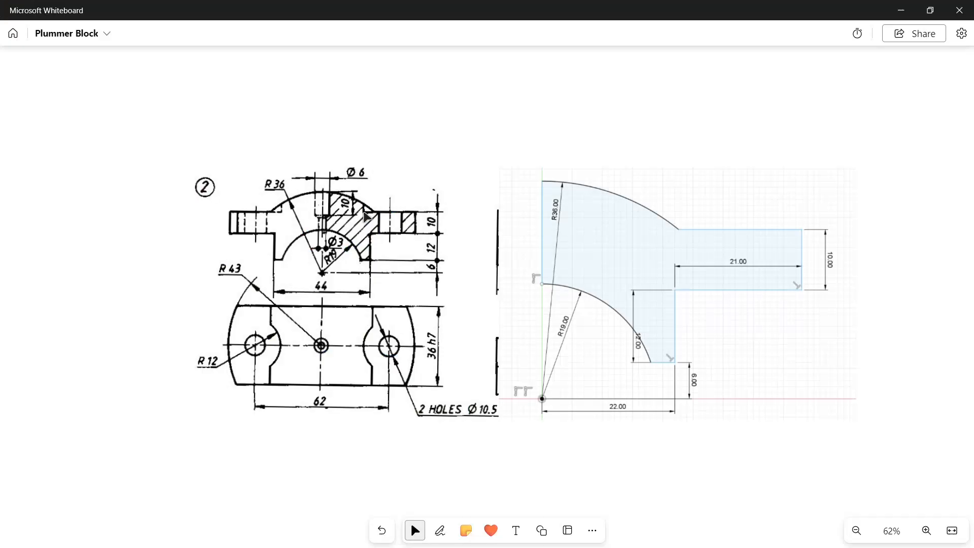
key("alt+Tab")
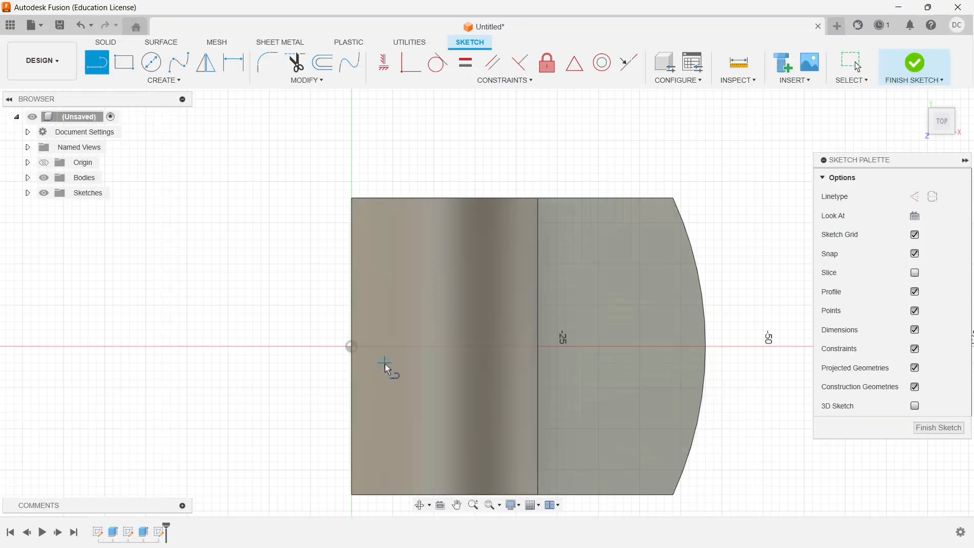
left_click(353, 349)
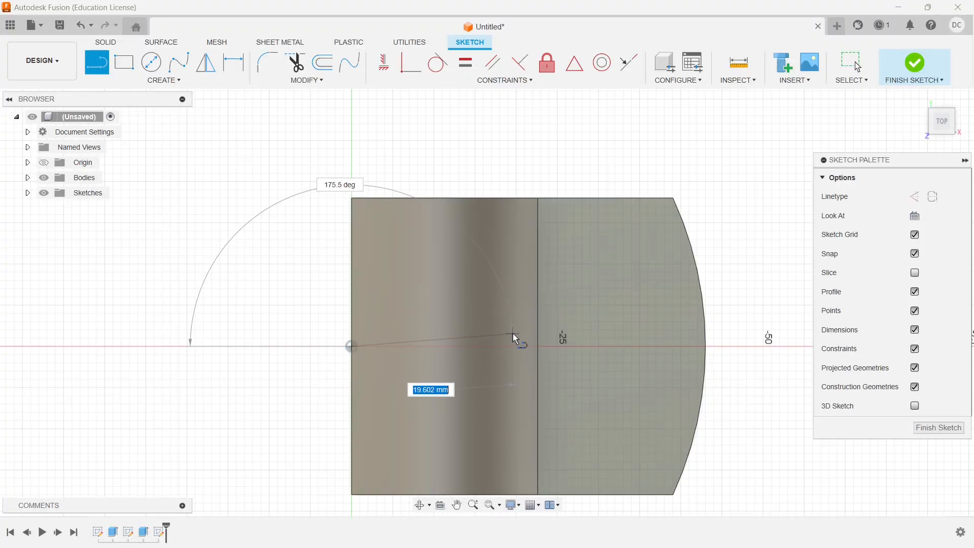
key("Escape")
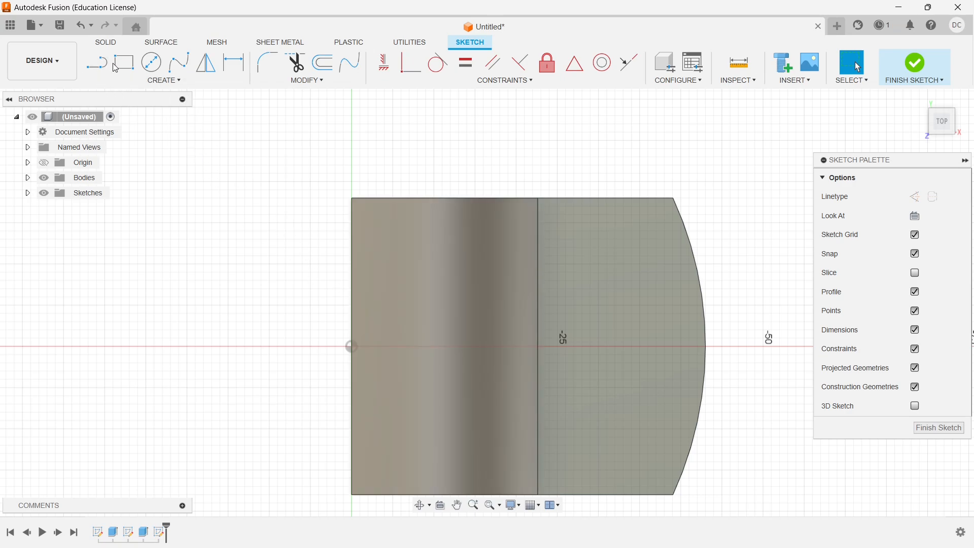
Step: Draw a 10.5 mm diameter circle on the flange's horizontal center line, about 33 mm from the origin
left_click(151, 62)
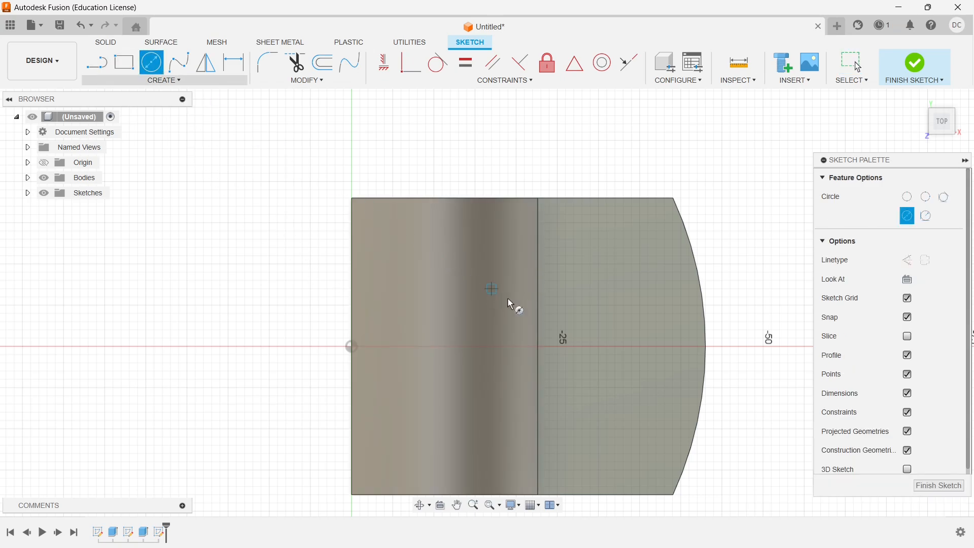
left_click(623, 347)
type("10.5")
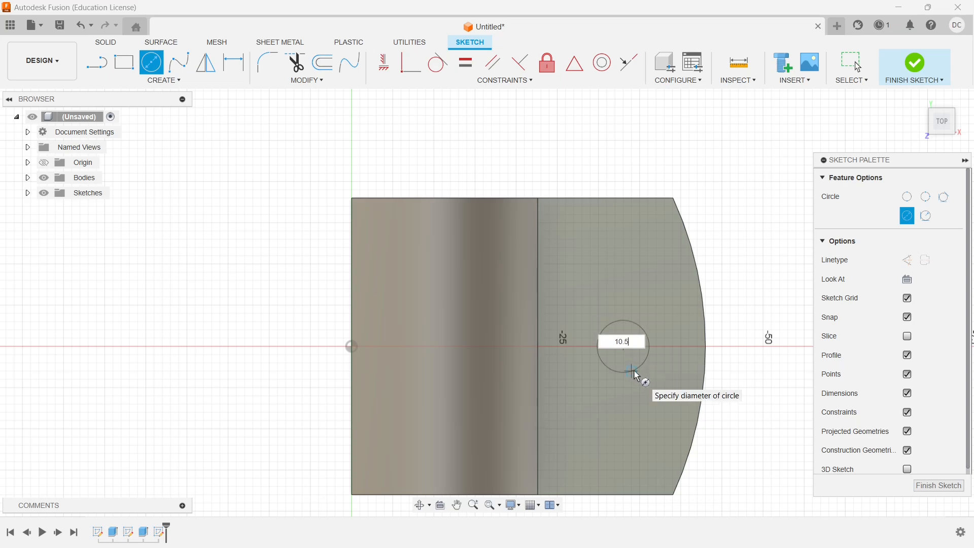
key("Return")
key("Escape")
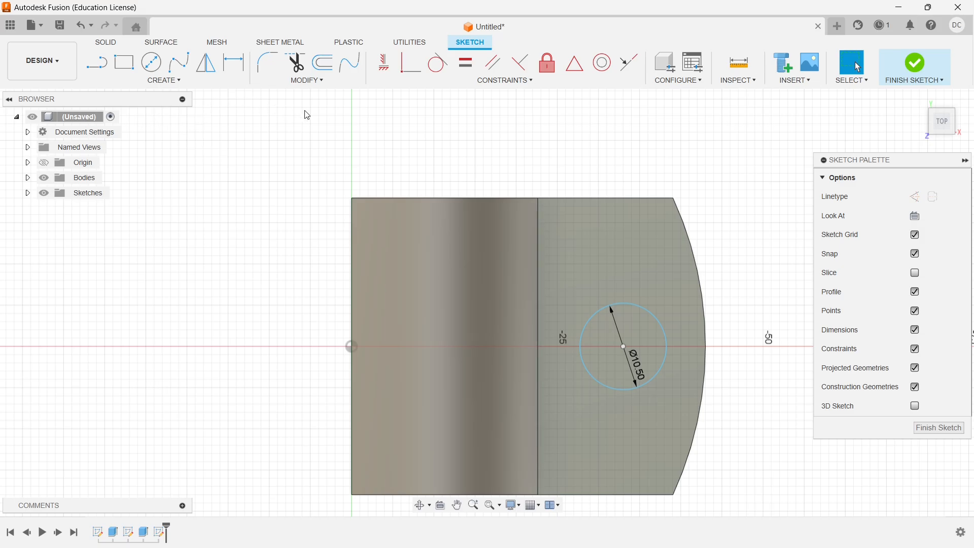
Step: Dimension the circle's center horizontally from the origin and set the distance to 31 mm
key("d")
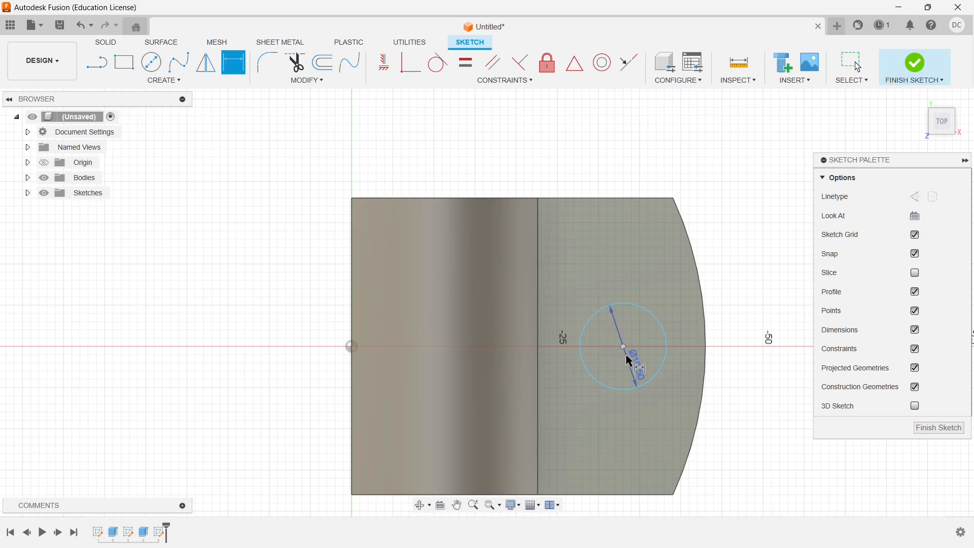
left_click(351, 349)
left_click(445, 384)
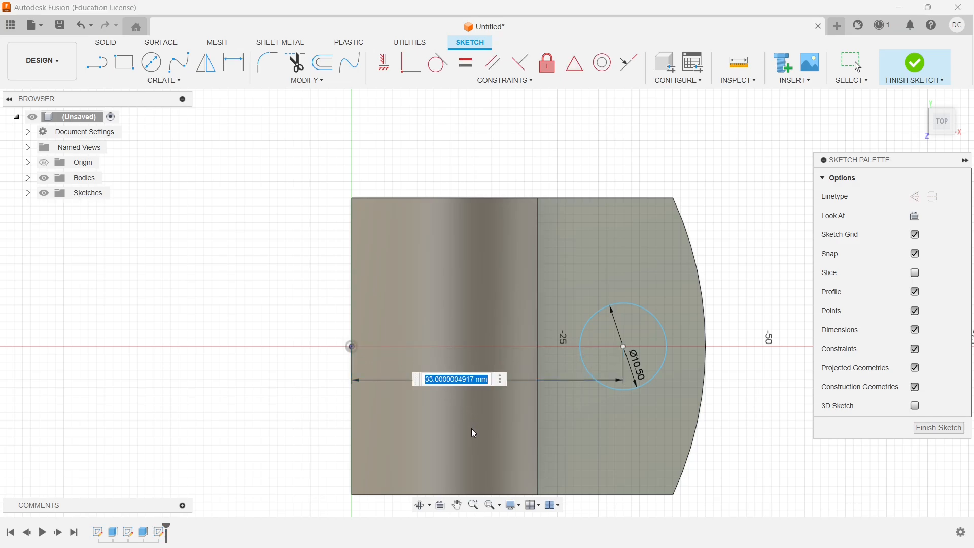
type("31")
key("Return")
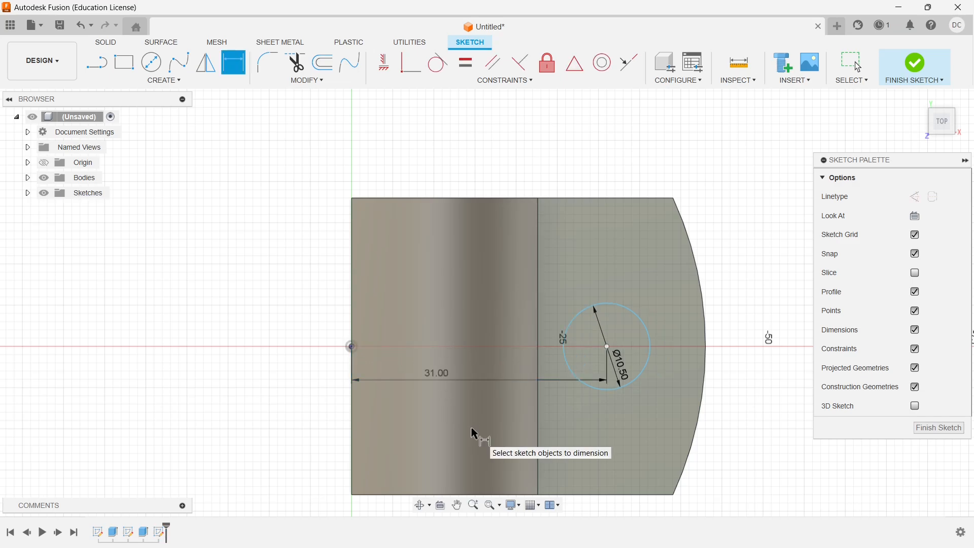
Step: Draw a center-point arc of 12 mm radius about the hole circle's center, bulging into the curved body, checking the radius in the Microsoft Whiteboard drawing
key("alt+Tab")
key("alt+Tab")
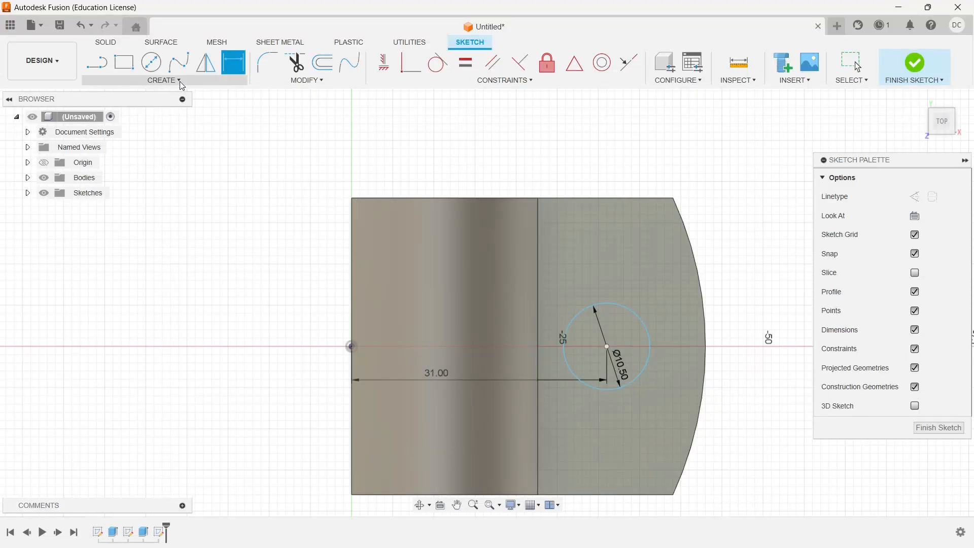
left_click(178, 81)
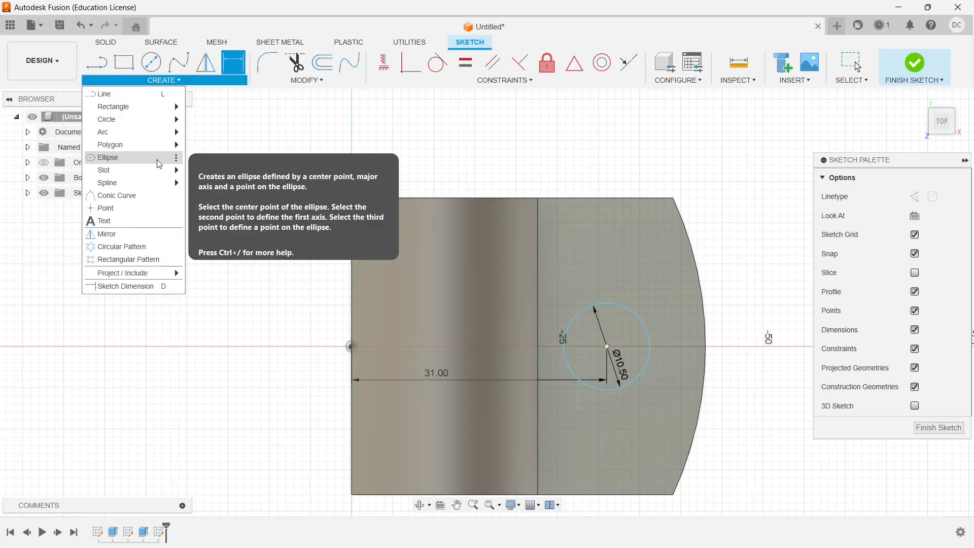
mouse_move(124, 132)
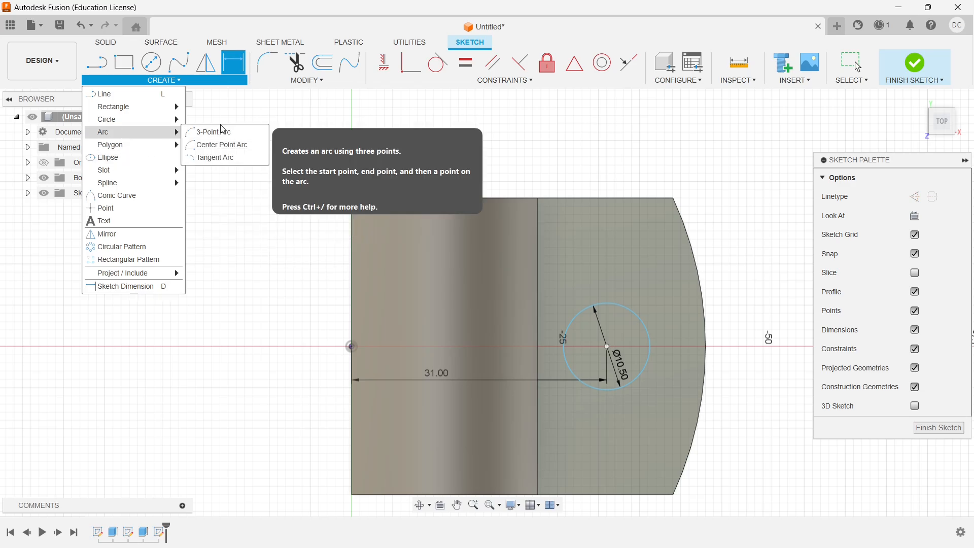
left_click(219, 145)
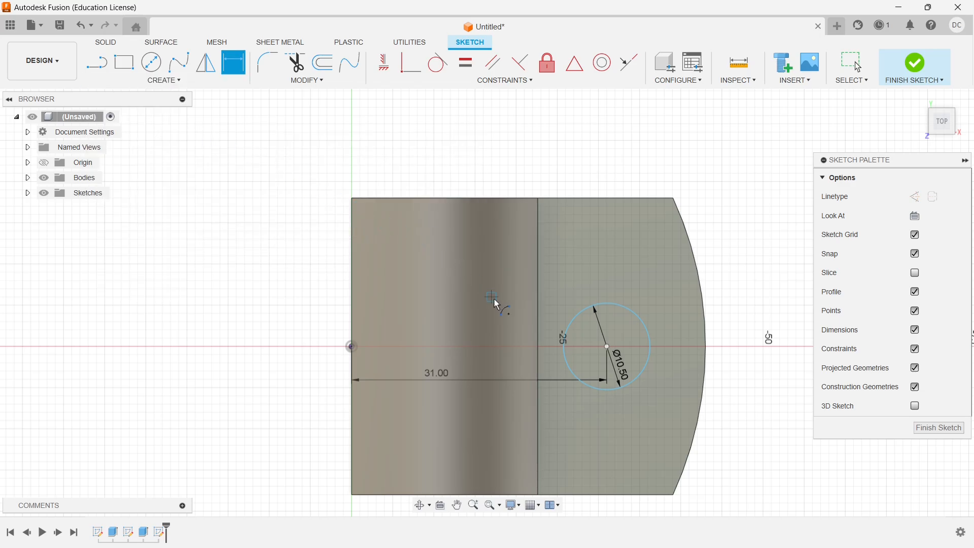
left_click(608, 347)
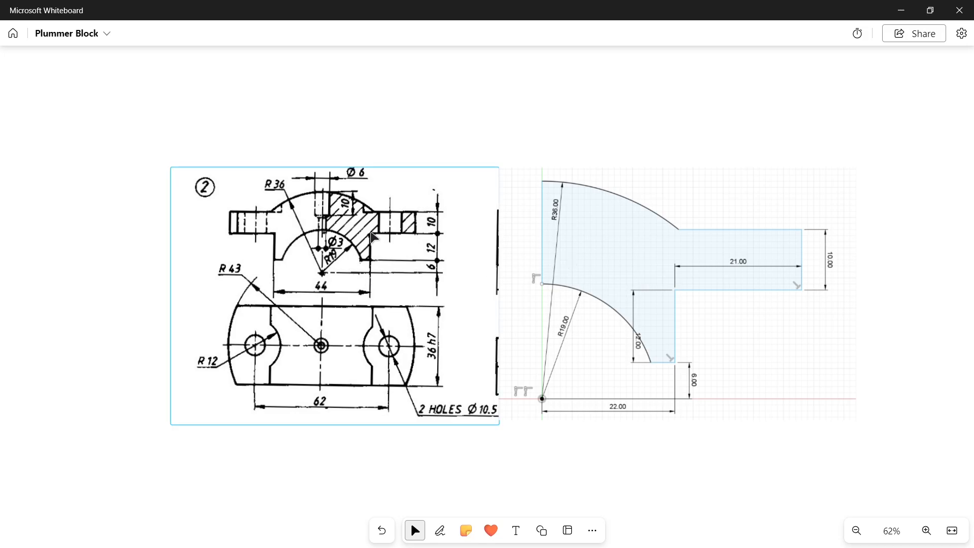
key("alt+Tab")
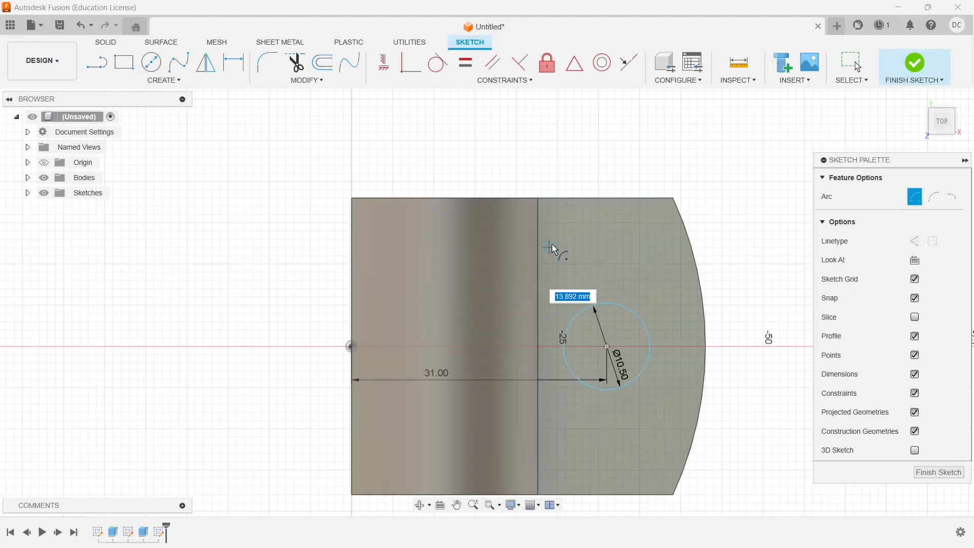
type("12")
key("Tab")
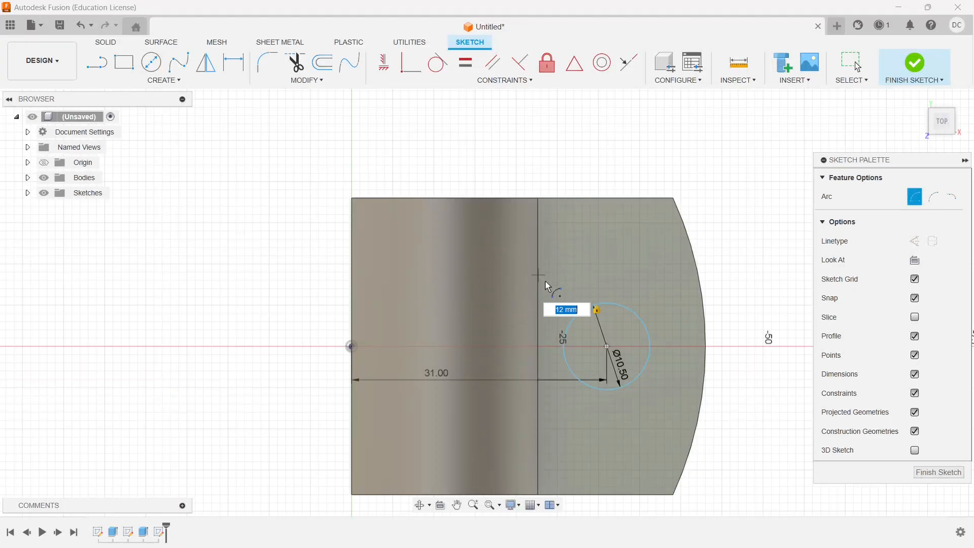
left_click(561, 284)
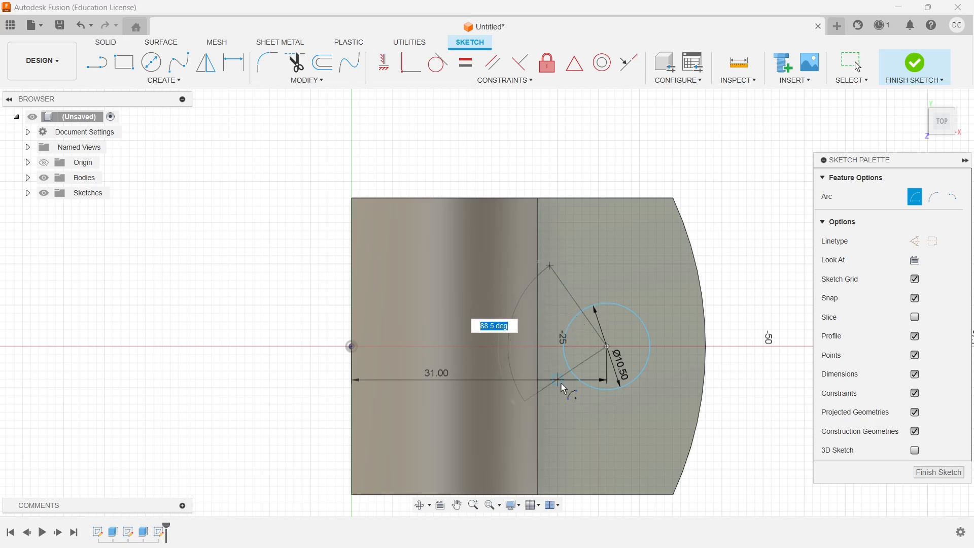
left_click(577, 407)
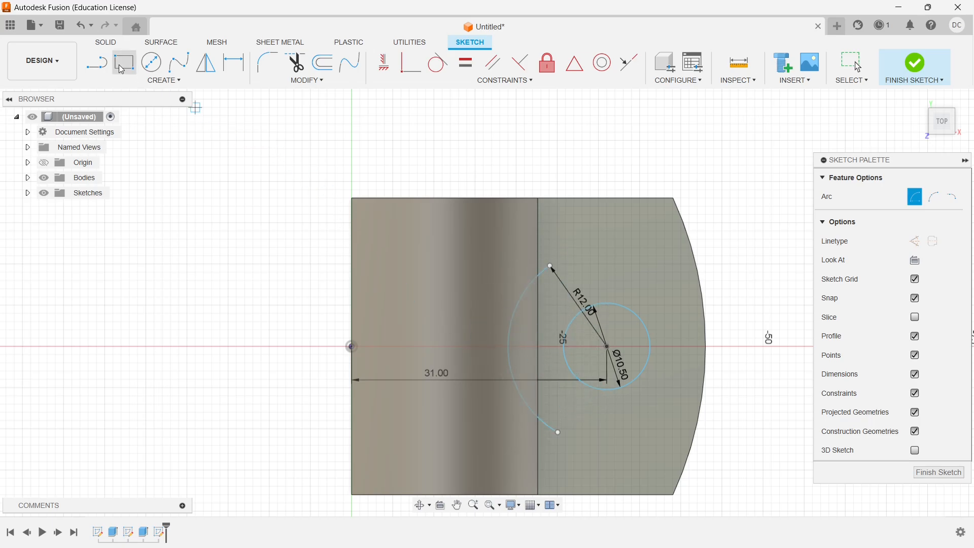
Step: Close the 12 mm arc with a vertical line from its upper endpoint and a short slanted line to its lower endpoint
left_click(101, 70)
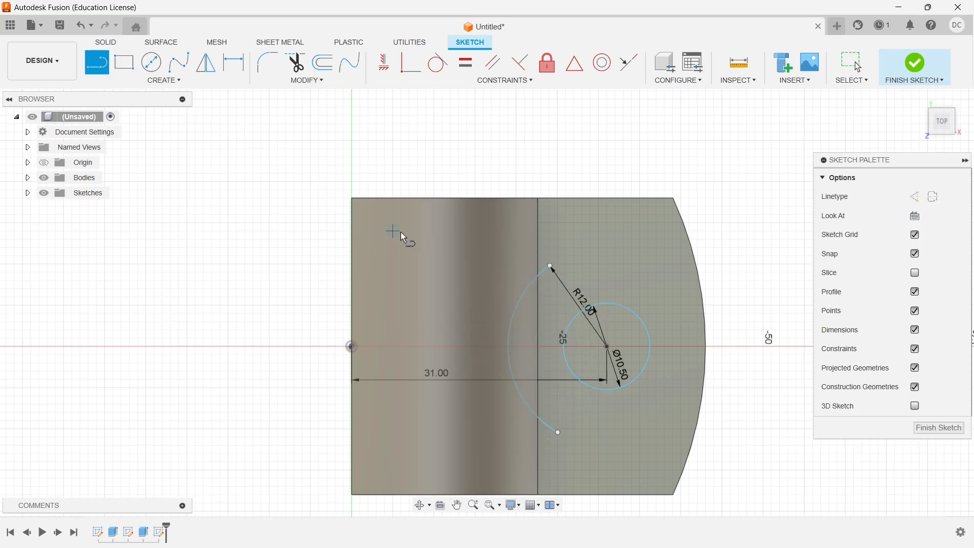
left_click(551, 266)
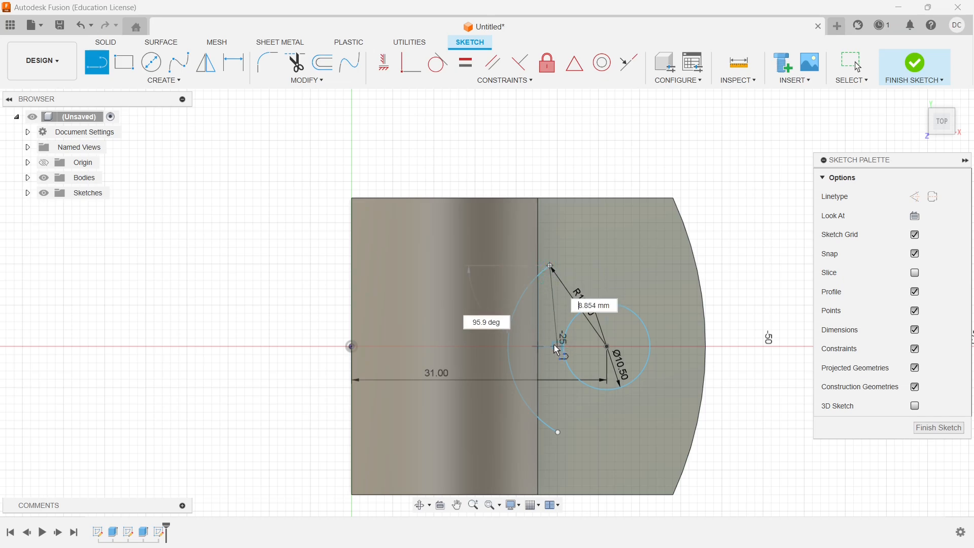
left_click(550, 397)
left_click(558, 431)
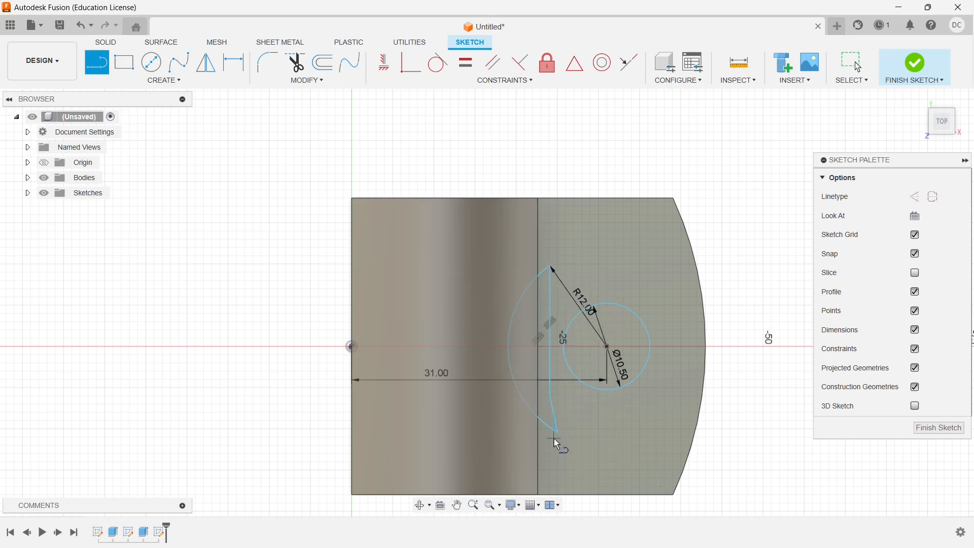
Step: Finish the sketch and cut the 10.5 mm circle 29 mm downward through the flange
left_click(919, 65)
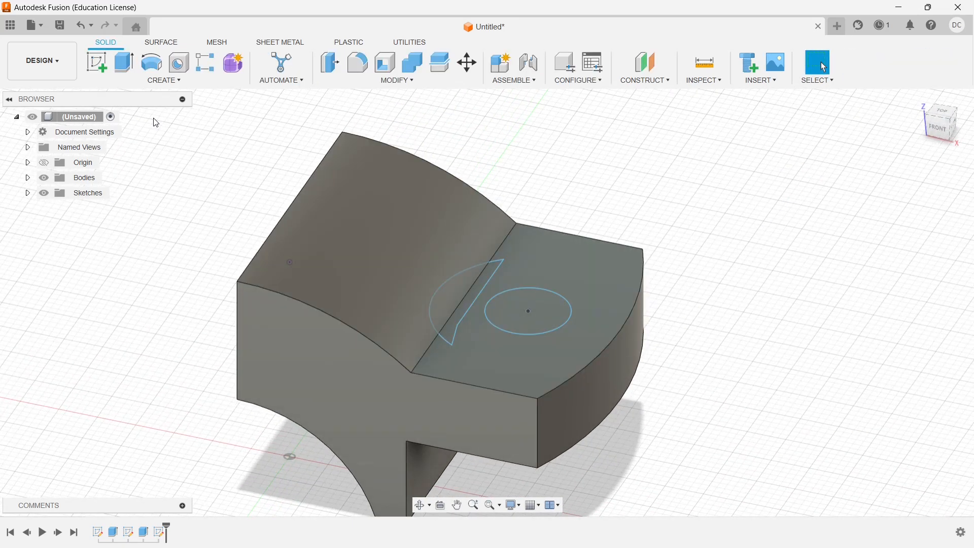
left_click(127, 65)
left_click(528, 314)
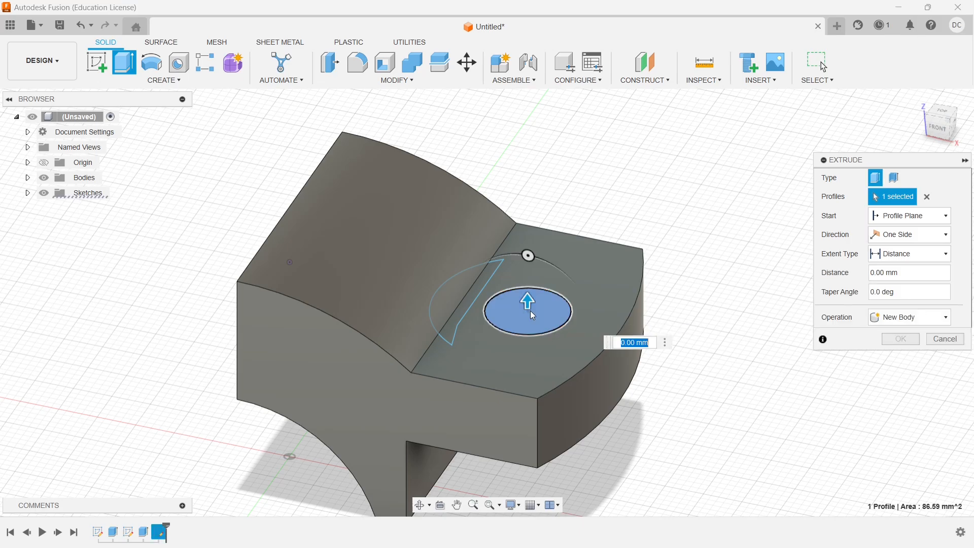
left_click_drag(527, 306, 549, 505)
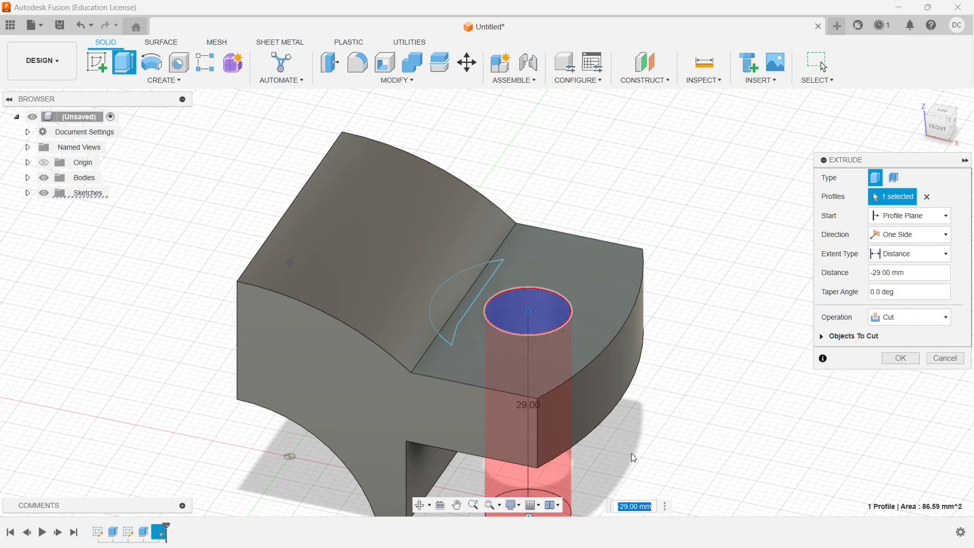
middle_click_drag(643, 443, 622, 341)
left_click(904, 360)
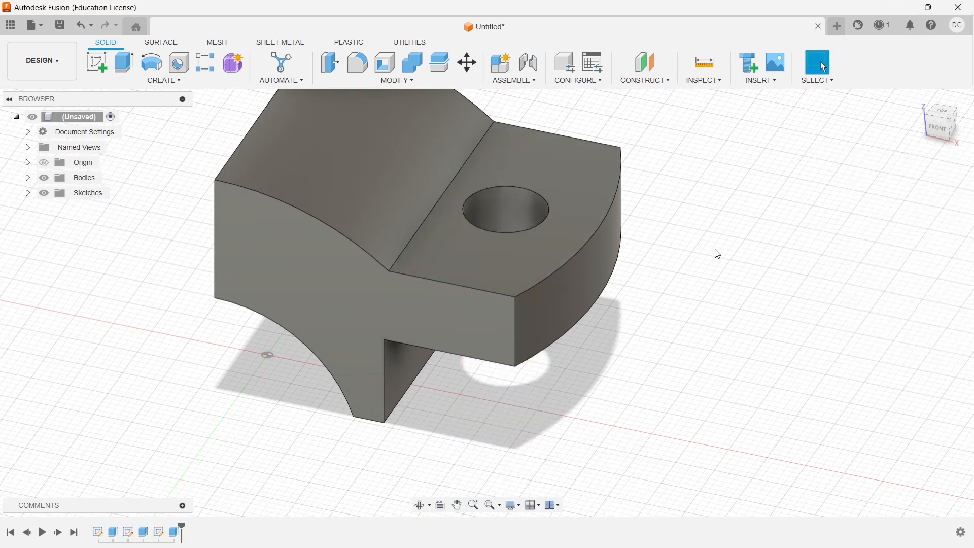
Step: Redisplay Sketch3 to cut both regions of the R12 relief profile 24 mm upward through the curved body, then hide the sketch
middle_click_drag(716, 252, 657, 349)
left_click(28, 193)
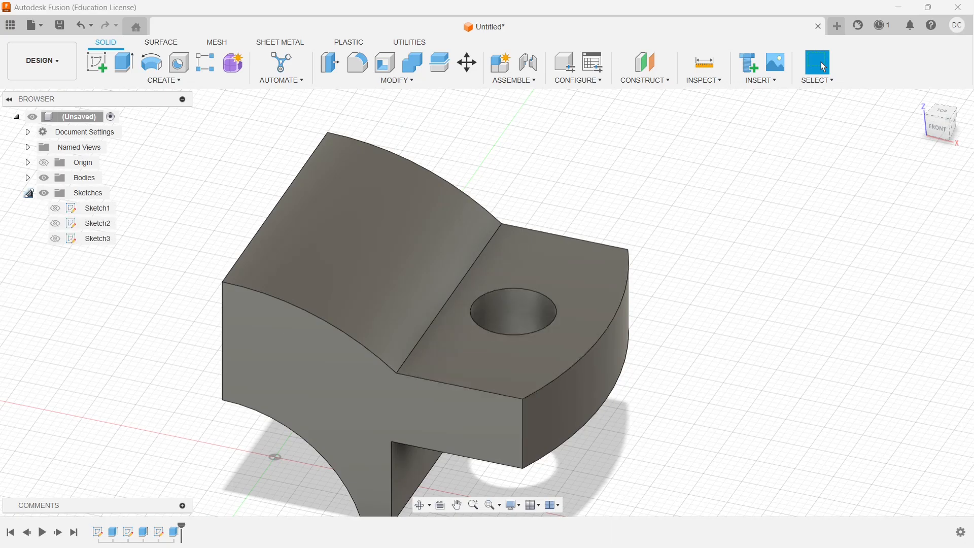
left_click(55, 239)
middle_click_drag(680, 156, 673, 198)
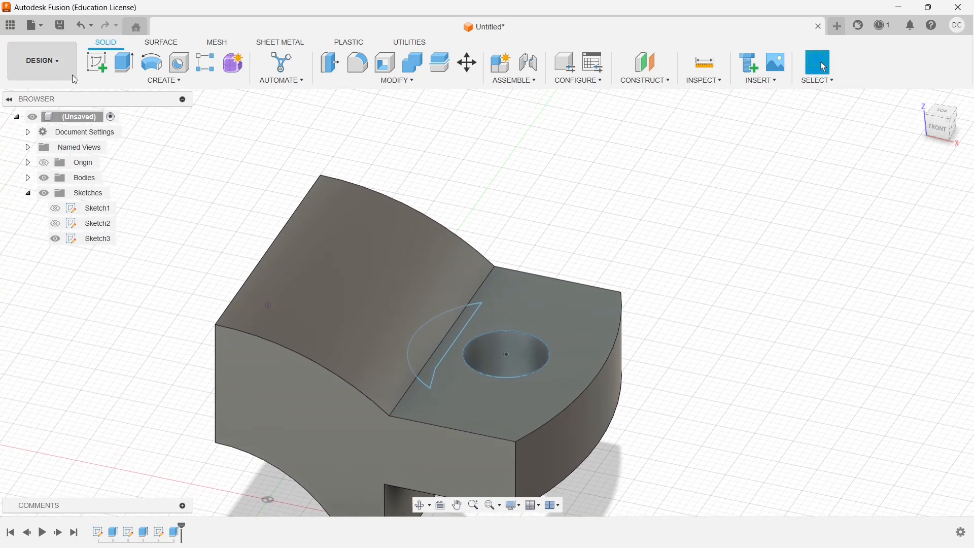
left_click(124, 63)
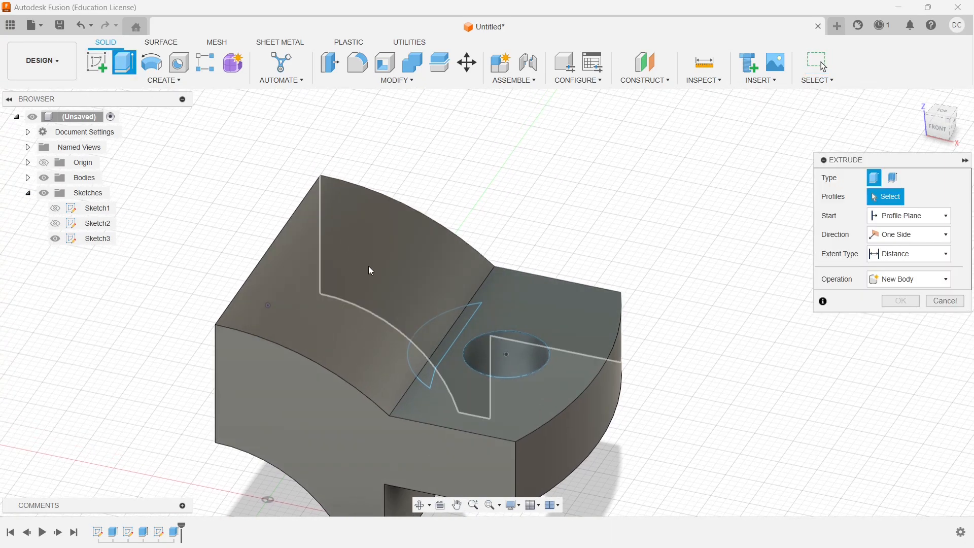
left_click(428, 344)
left_click(445, 348)
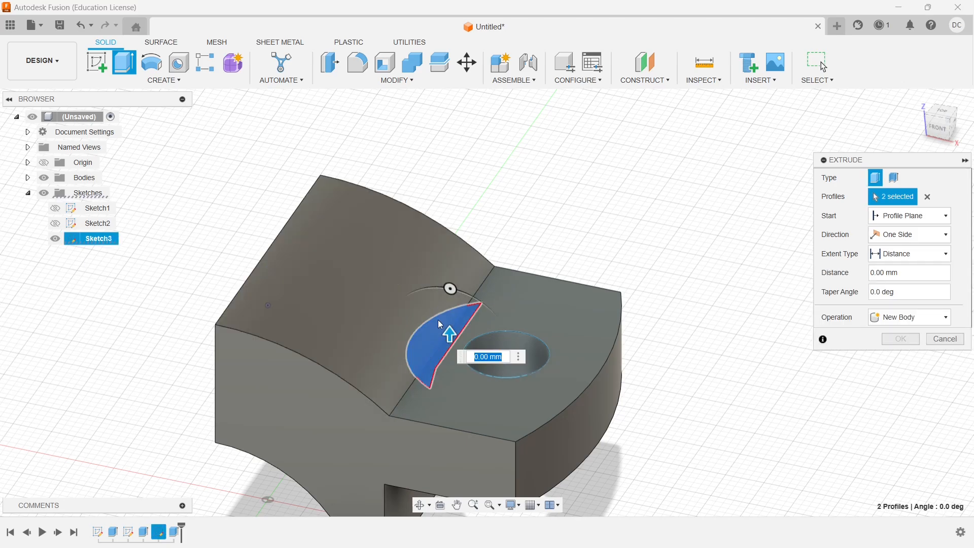
left_click_drag(452, 339, 450, 167)
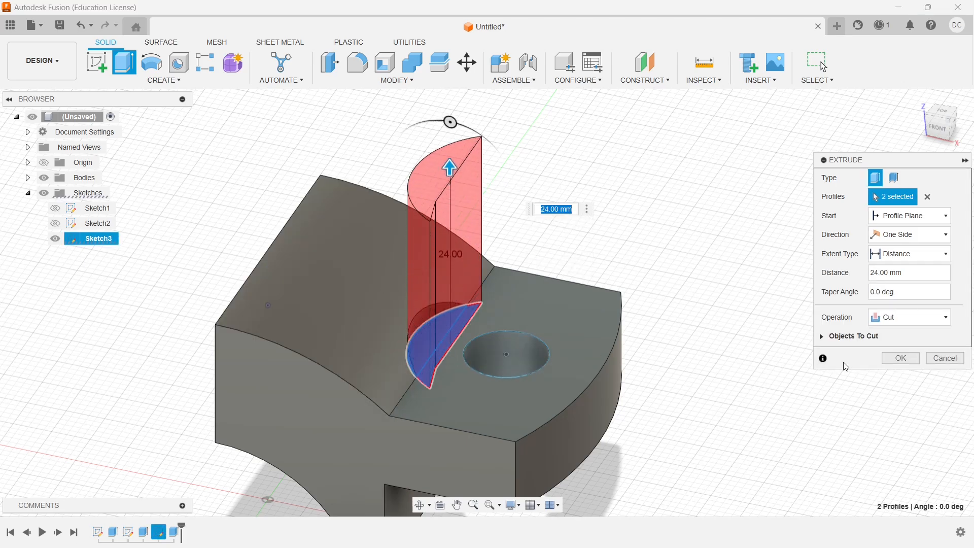
left_click(901, 359)
middle_click_drag(640, 236, 670, 221)
left_click(54, 239)
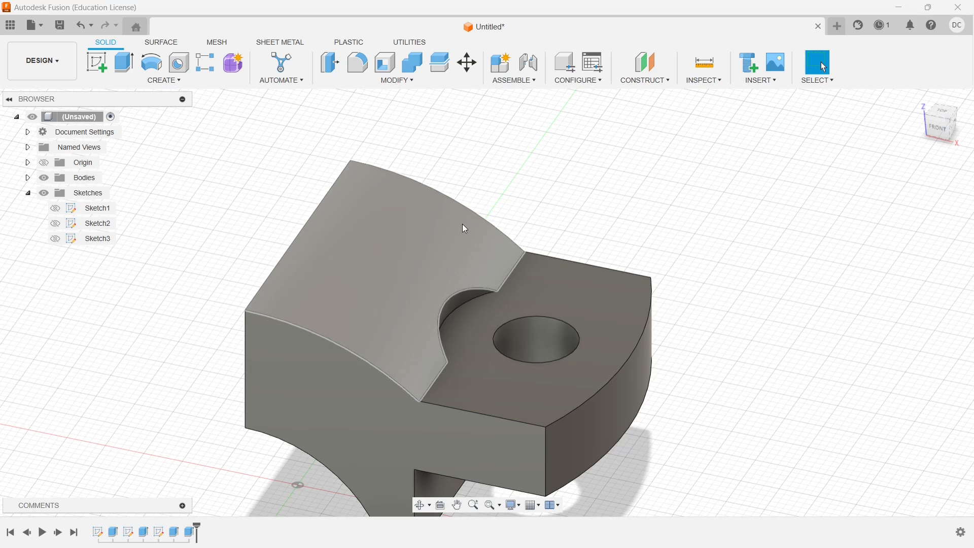
Step: Mirror the half cap body about its flat center face with the Join operation
middle_click_drag(709, 393, 740, 387, "shift")
middle_click_drag(710, 418, 717, 352)
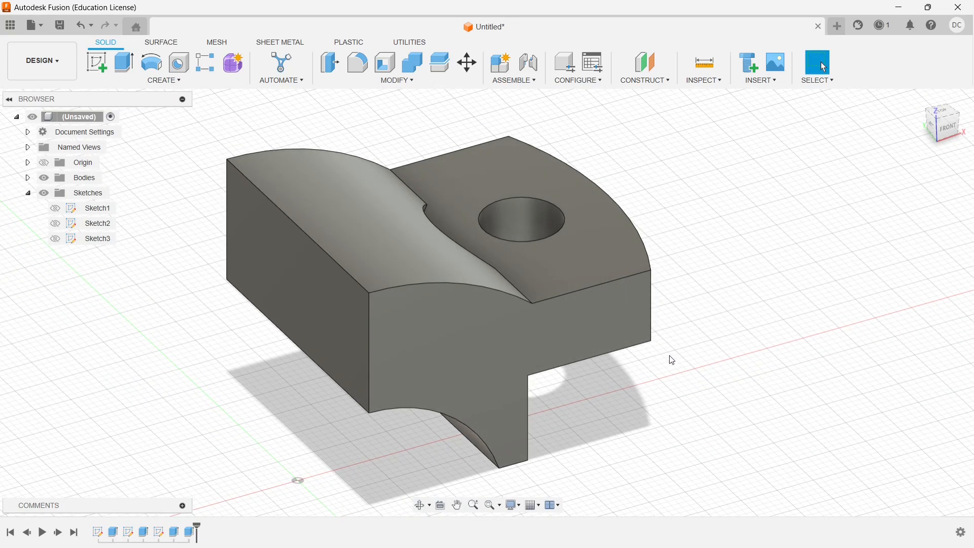
scroll(608, 361, "down", 1)
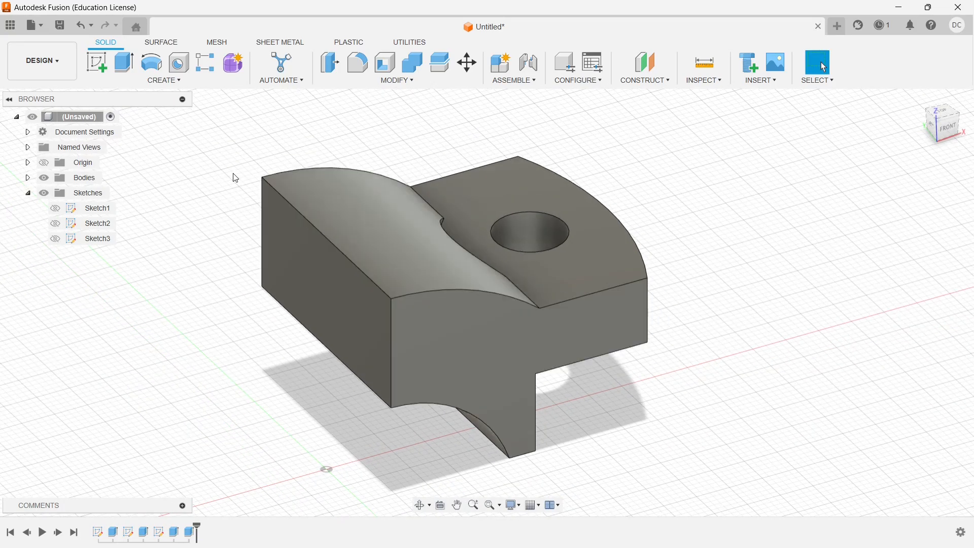
left_click(164, 81)
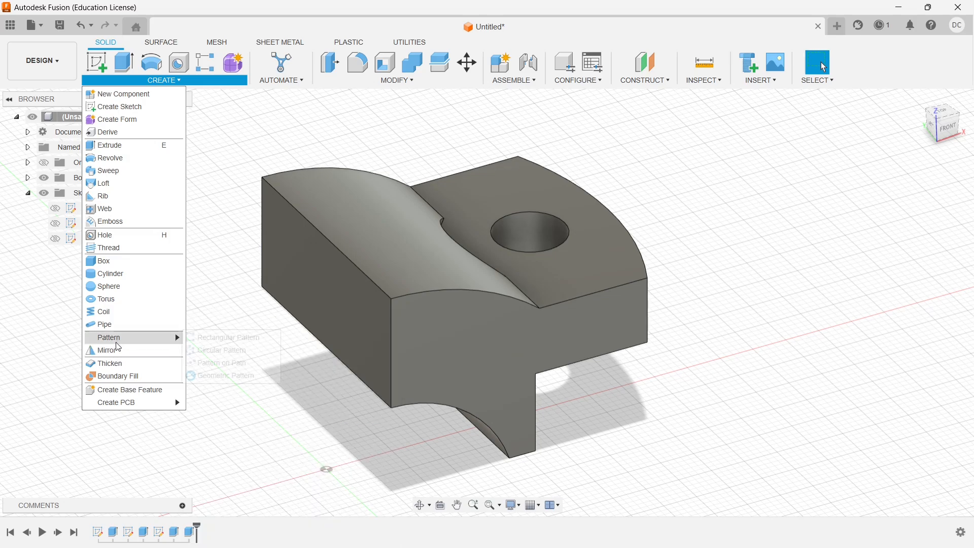
left_click(117, 351)
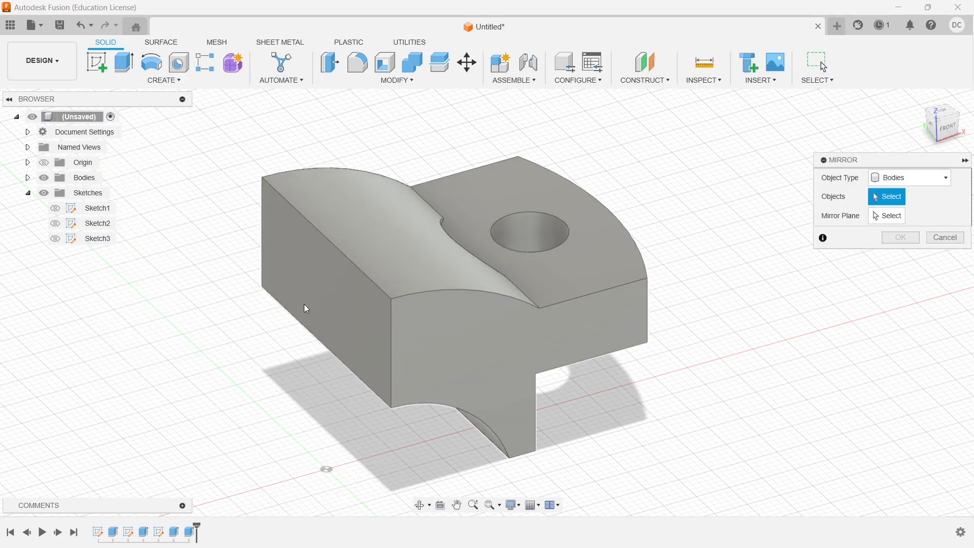
left_click(394, 259)
left_click(888, 218)
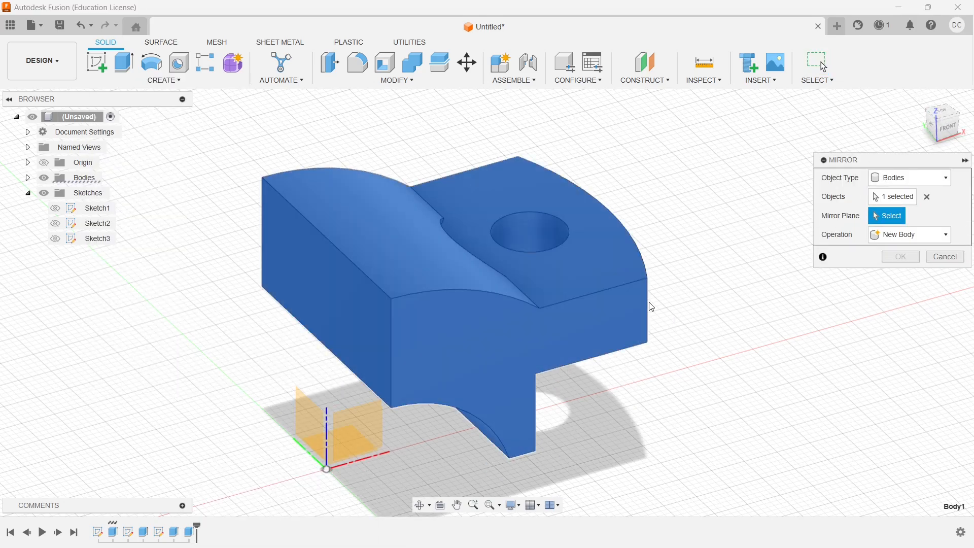
left_click(325, 304)
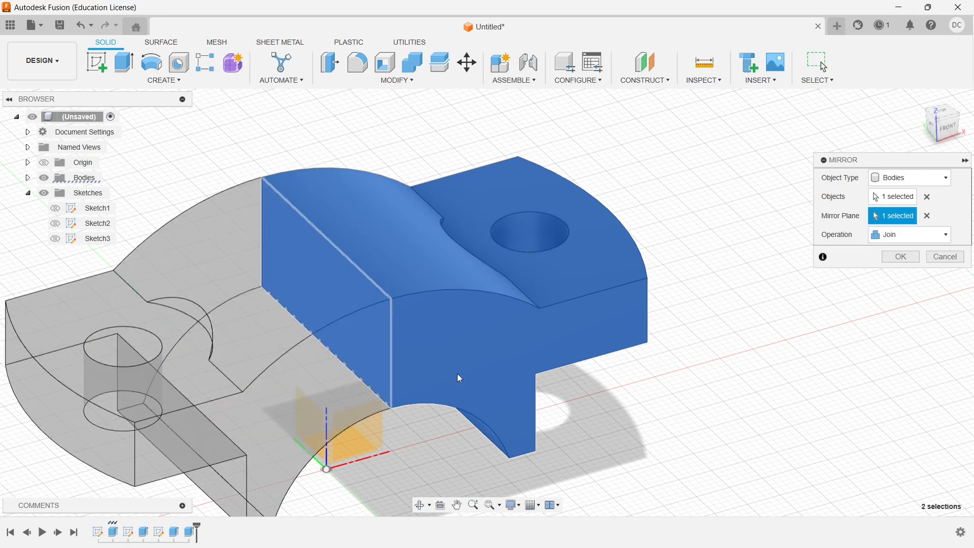
left_click(891, 253)
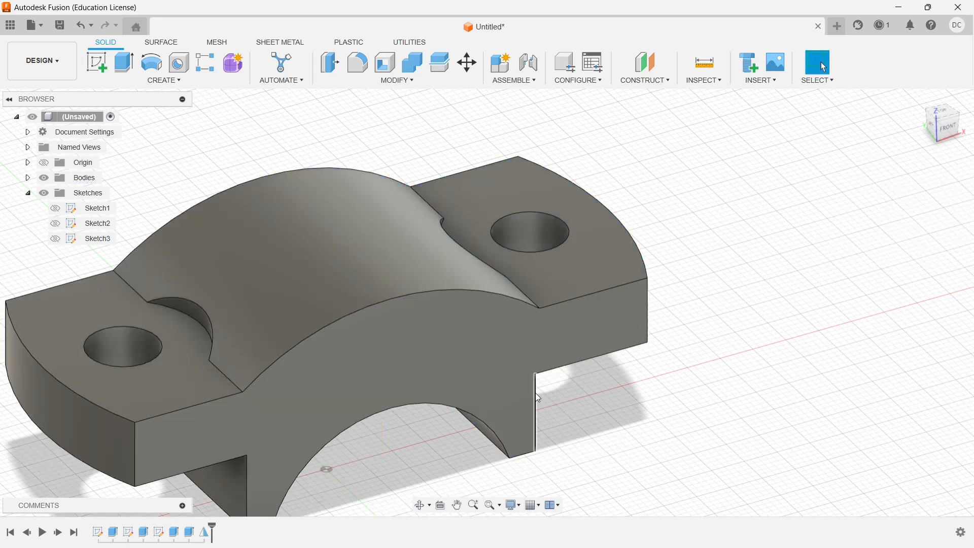
key("F6")
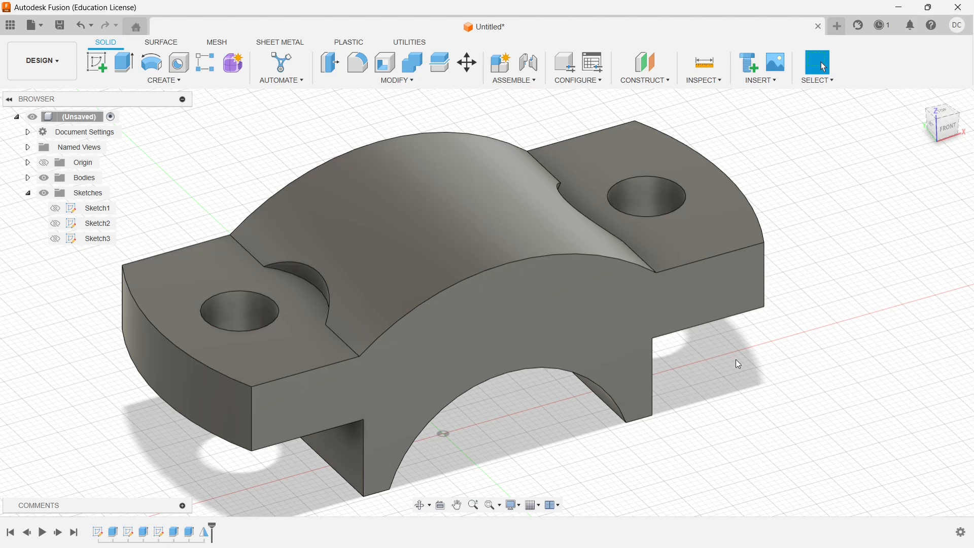
Step: Check the Microsoft Whiteboard drawing, and create a construction plane offset 36 mm upward from the XY plane in Fusion
middle_click_drag(731, 377, 719, 392)
key("alt+Tab")
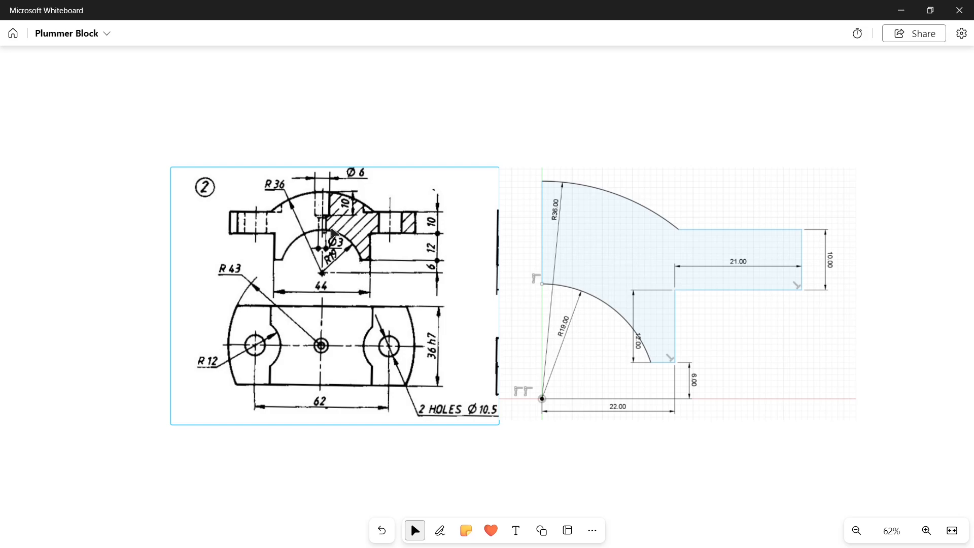
key("alt+Tab")
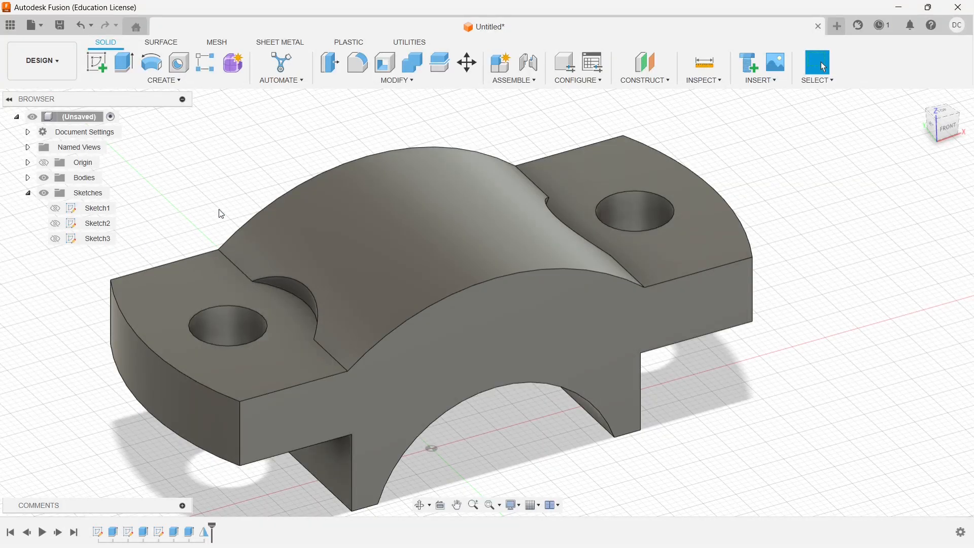
left_click(945, 126)
middle_click_drag(781, 154, 776, 165, "shift")
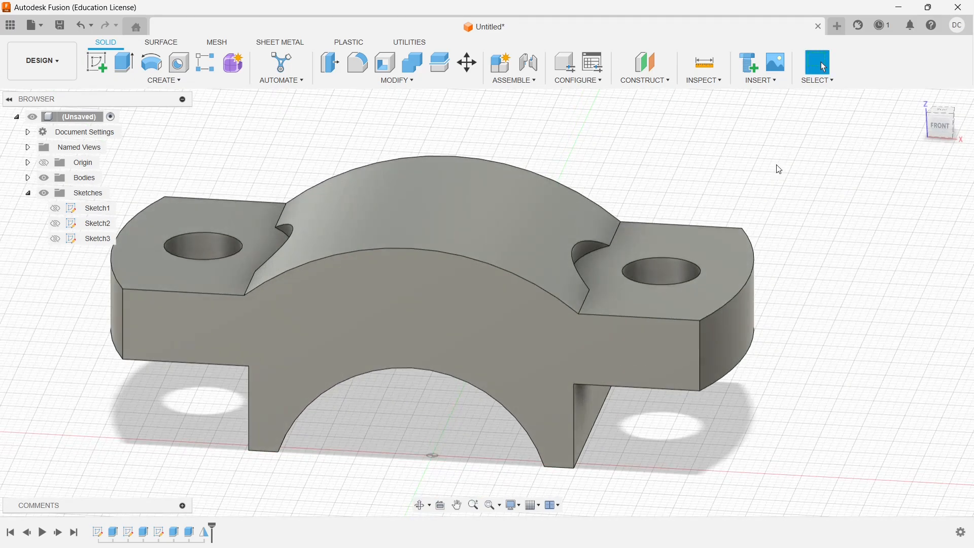
left_click(656, 82)
left_click(644, 96)
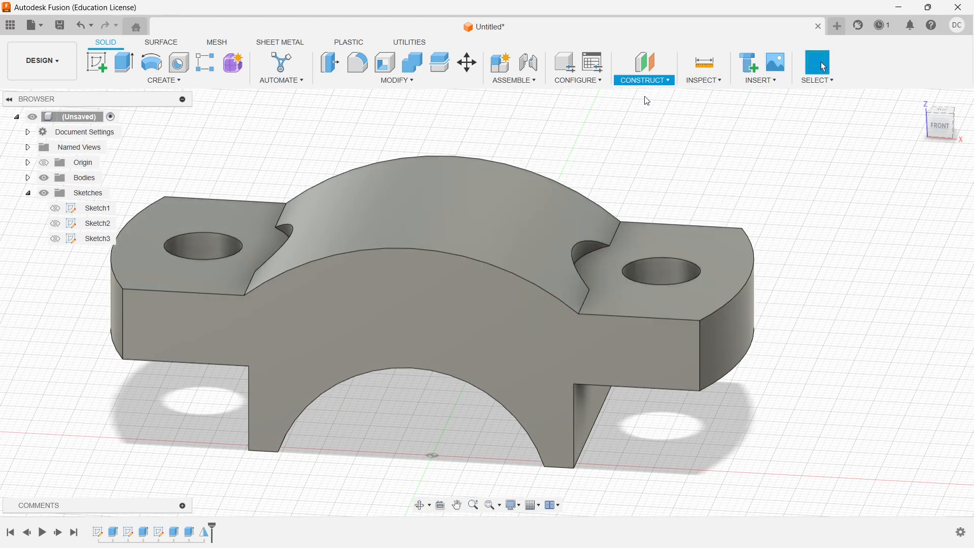
left_click(499, 445)
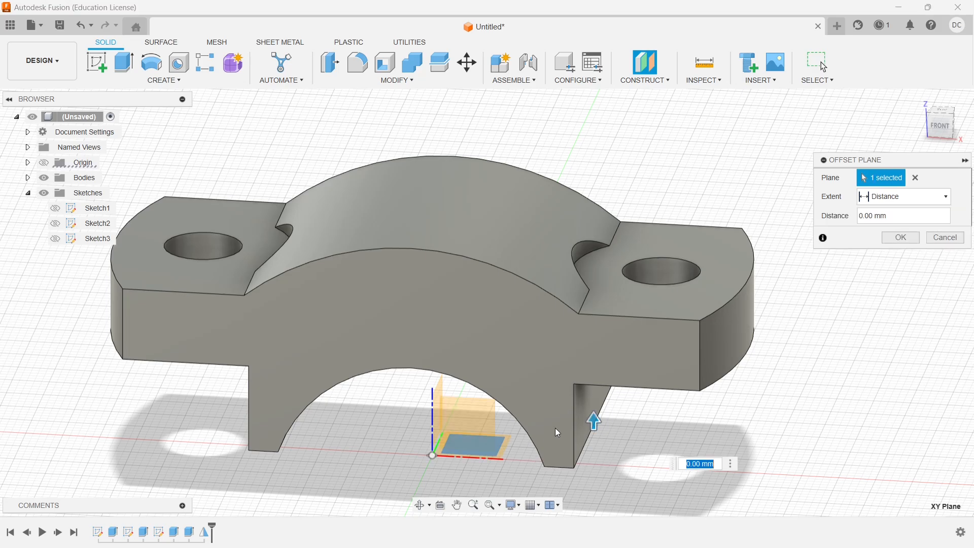
left_click(941, 125)
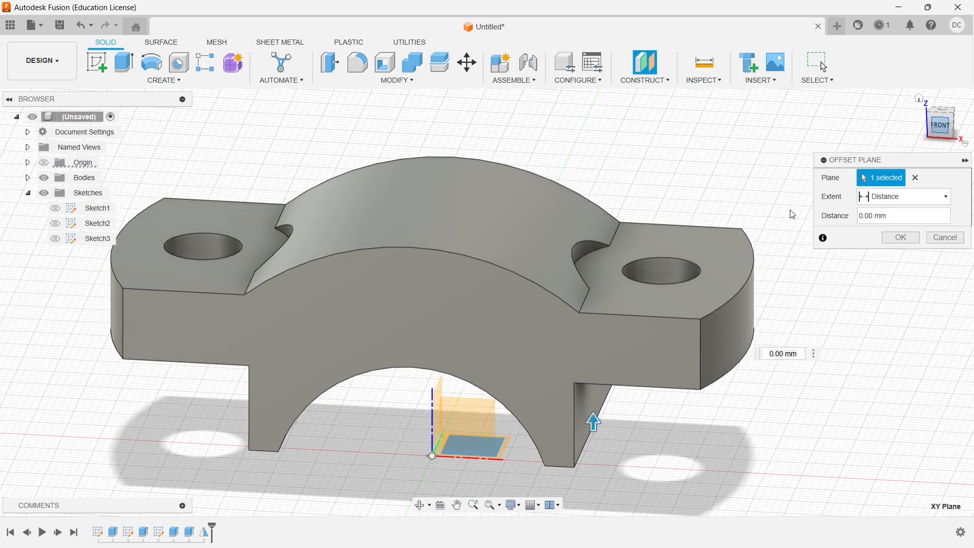
left_click_drag(580, 456, 615, 181)
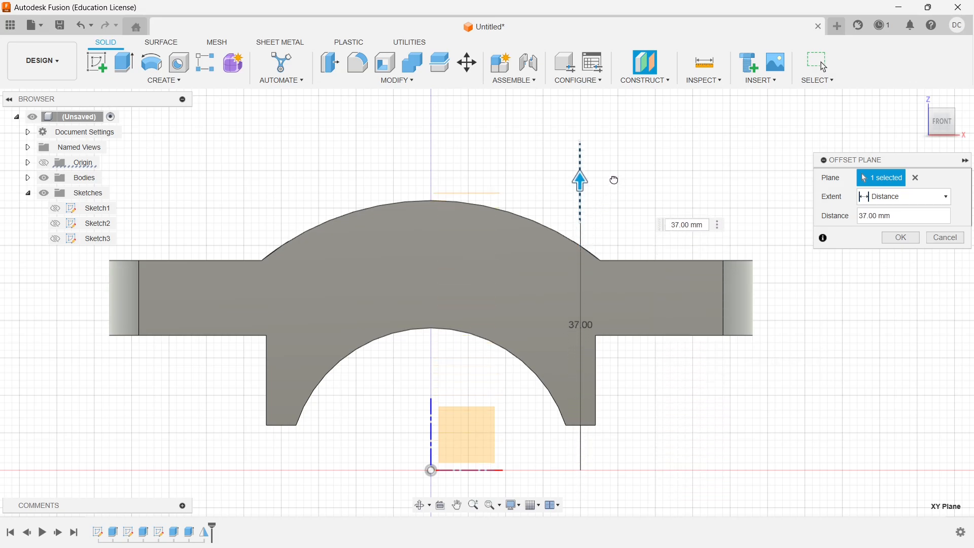
type("6")
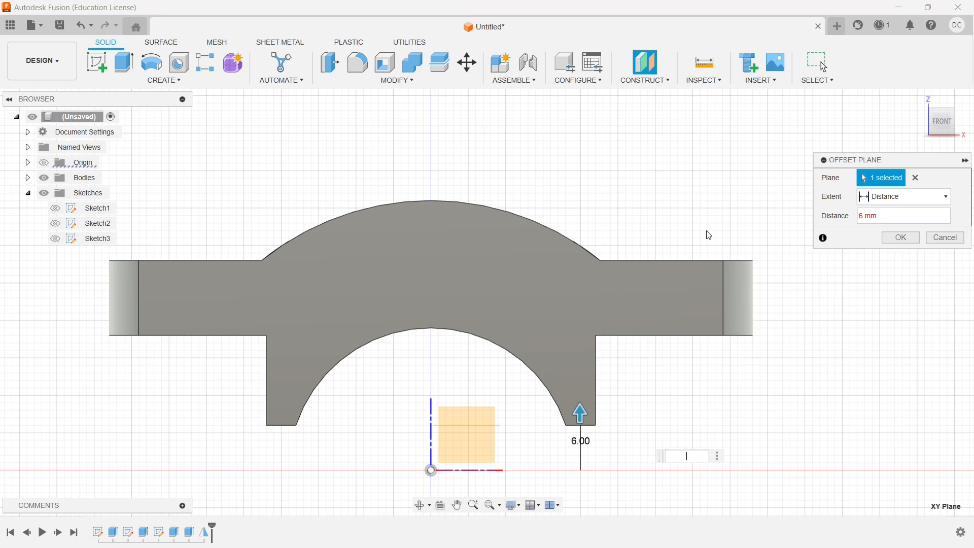
key("Return")
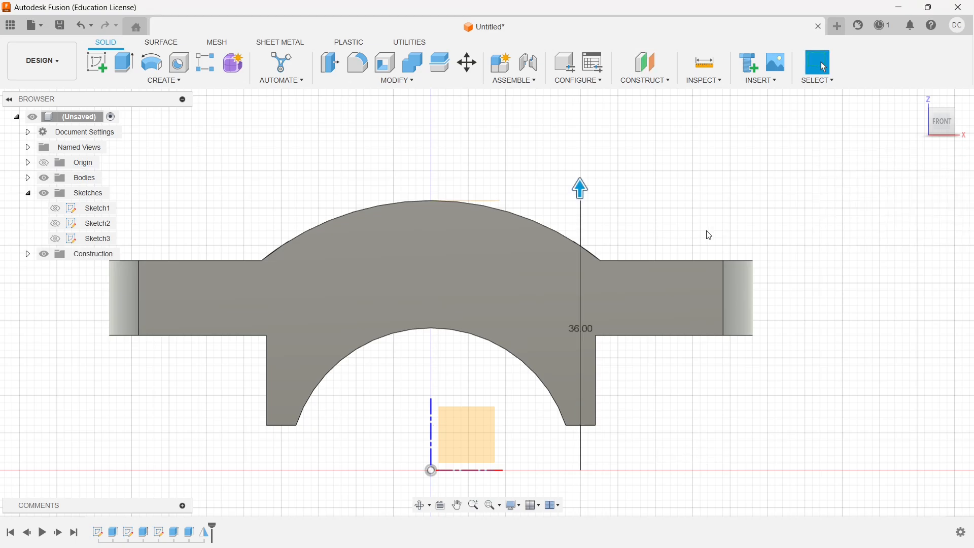
Step: Start a simple Hole feature on the offset construction plane above the cap's crown
middle_click_drag(707, 217, 686, 246, "shift")
left_click(100, 60)
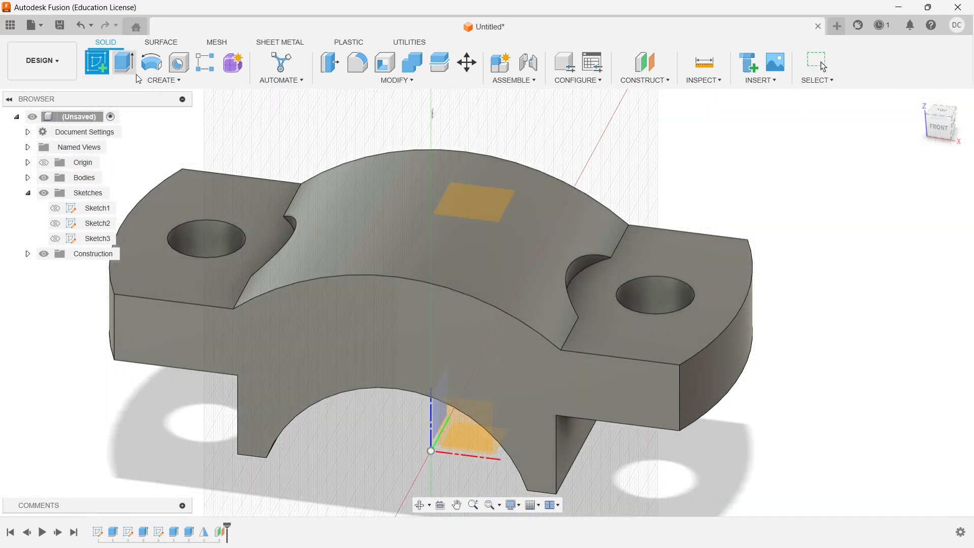
left_click(163, 80)
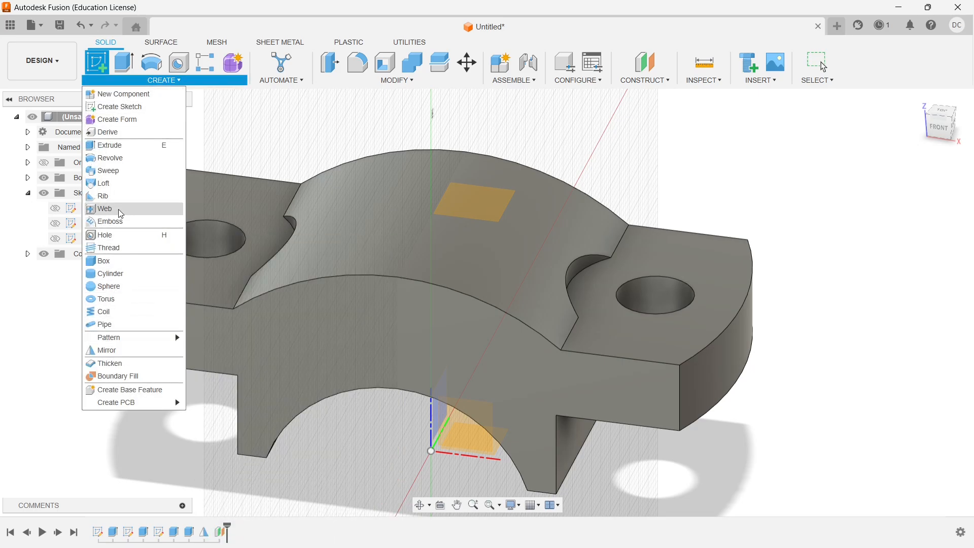
key("Escape")
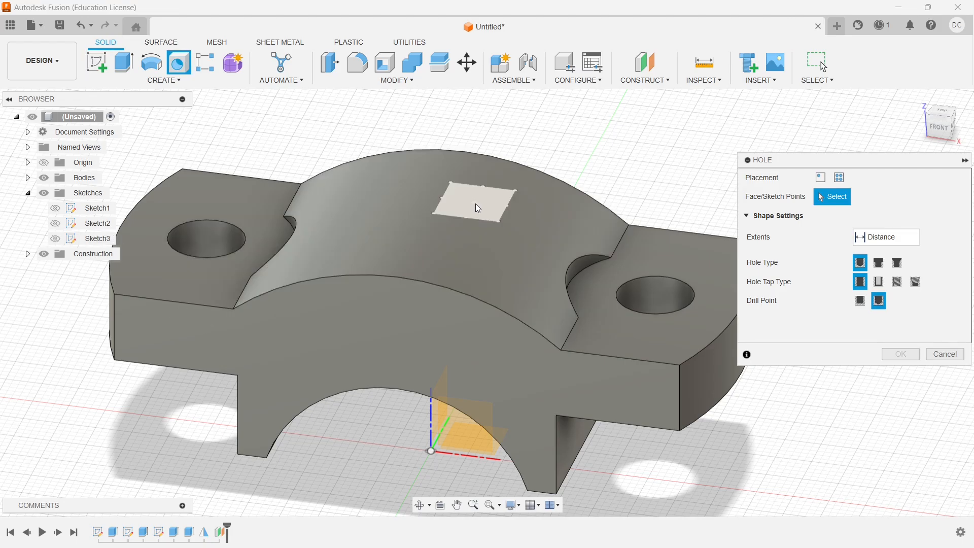
left_click(475, 203)
scroll(474, 229, "down", 3)
scroll(480, 237, "up", 2)
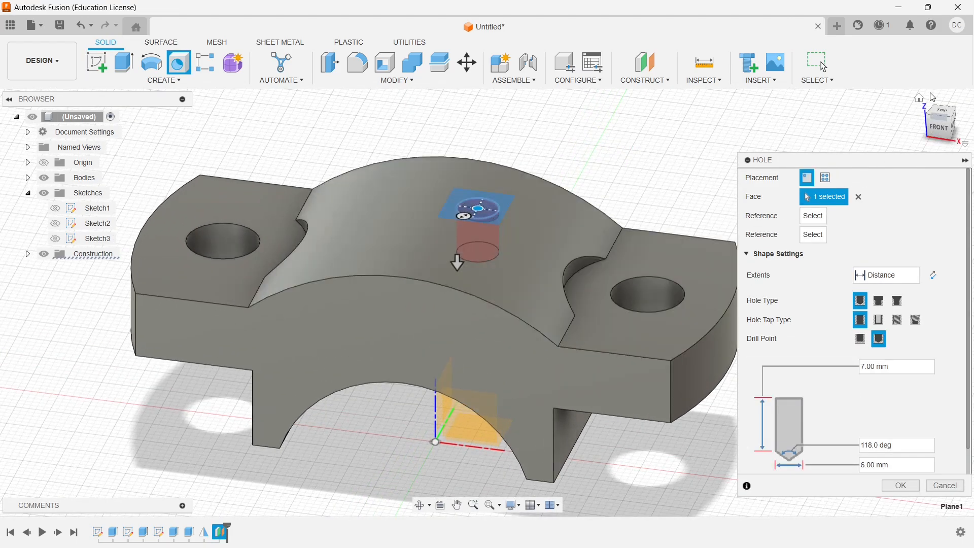
Step: Move the hole's center point onto the origin so it lies at the middle of the cap's crown
left_click(944, 115)
scroll(477, 304, "up", 5)
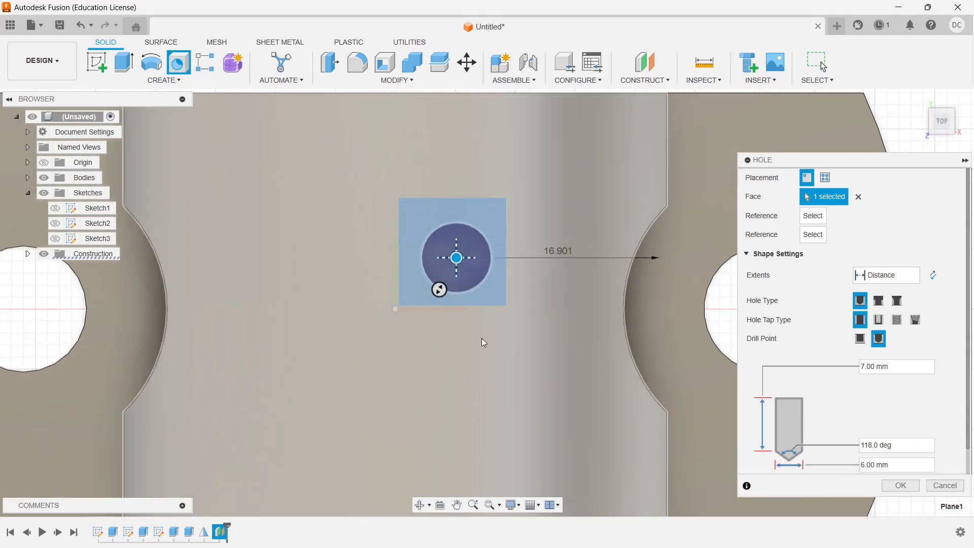
middle_click_drag(506, 307, 576, 338)
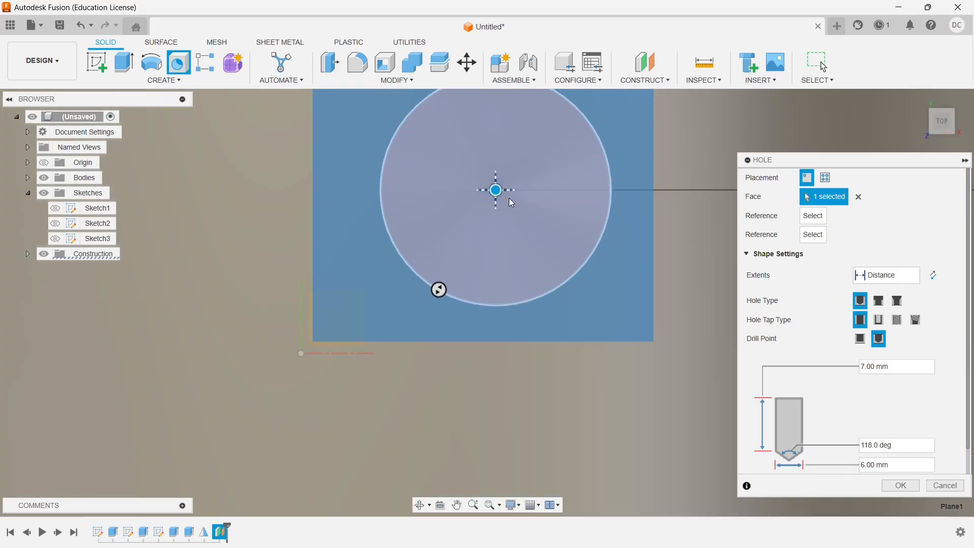
mouse_move(495, 191)
left_mouse_down()
mouse_move(387, 320)
mouse_move(300, 356)
left_mouse_up()
scroll(287, 381, "up", 10)
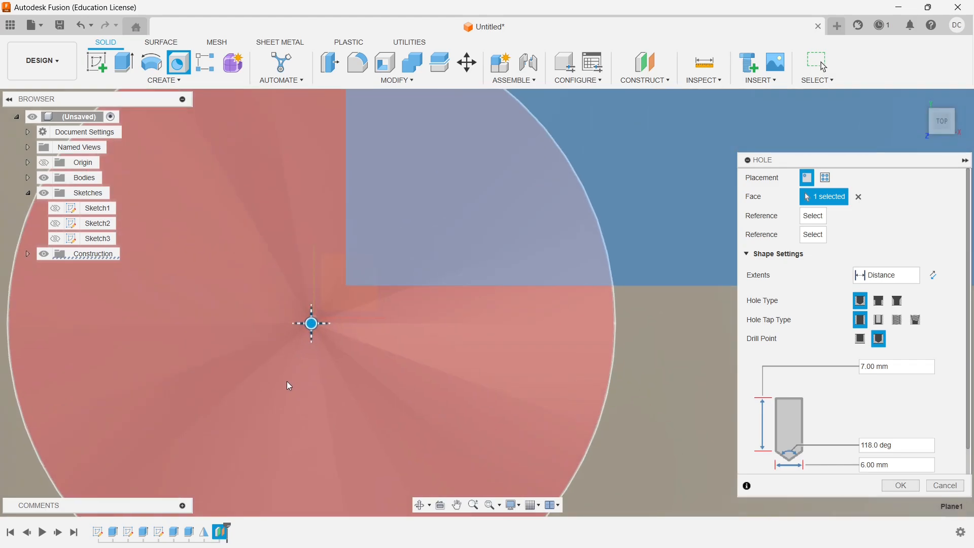
mouse_move(564, 145)
middle_mouse_down()
mouse_move(459, 355)
mouse_move(372, 360)
mouse_move(287, 340)
mouse_move(417, 367)
middle_mouse_up()
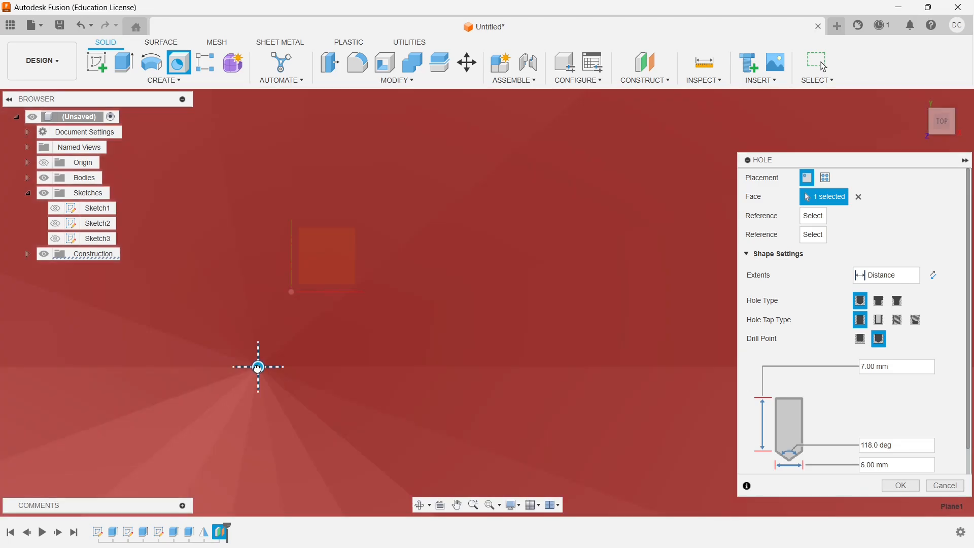
left_click_drag(257, 366, 293, 292)
scroll(379, 337, "down", 15)
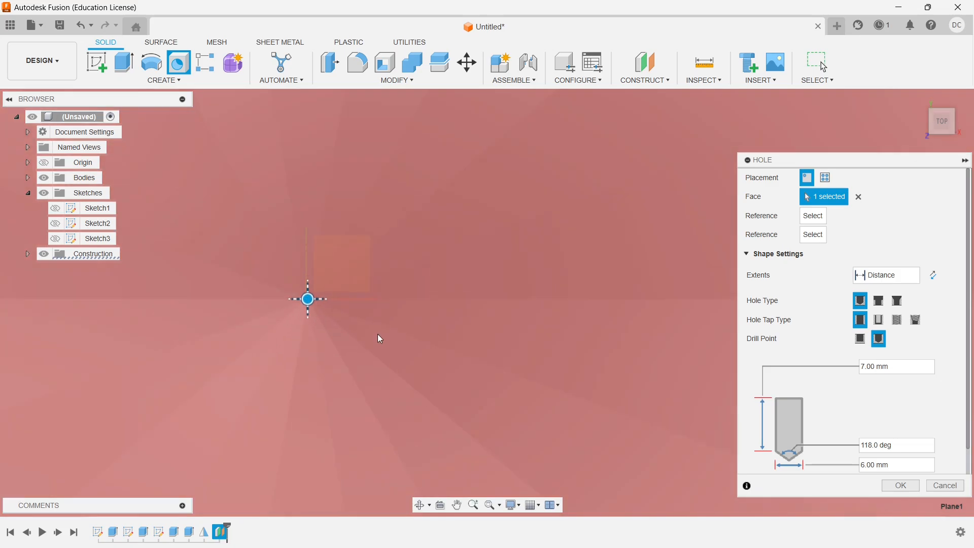
scroll(388, 348, "down", 10)
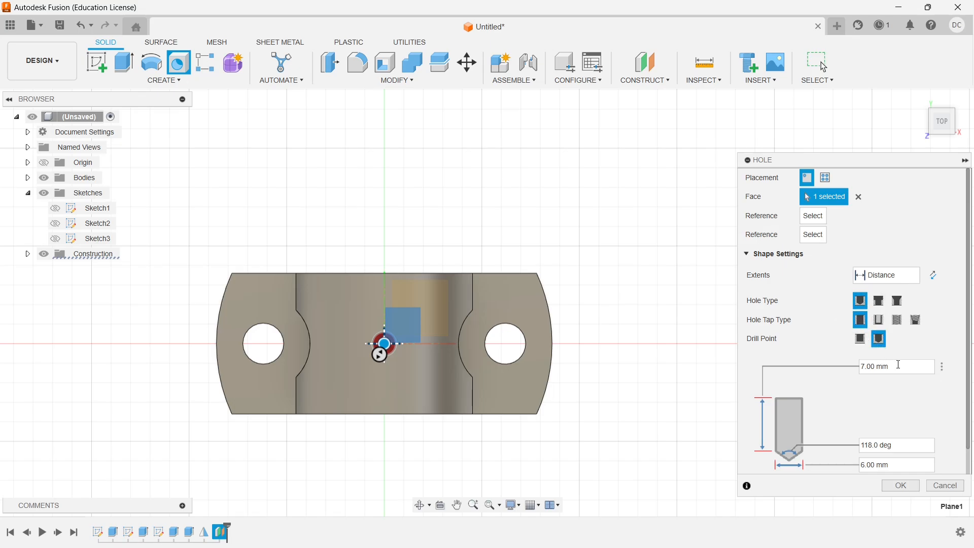
Step: Create the simple hole with a depth of 10 mm and a diameter of 6 mm
type("10")
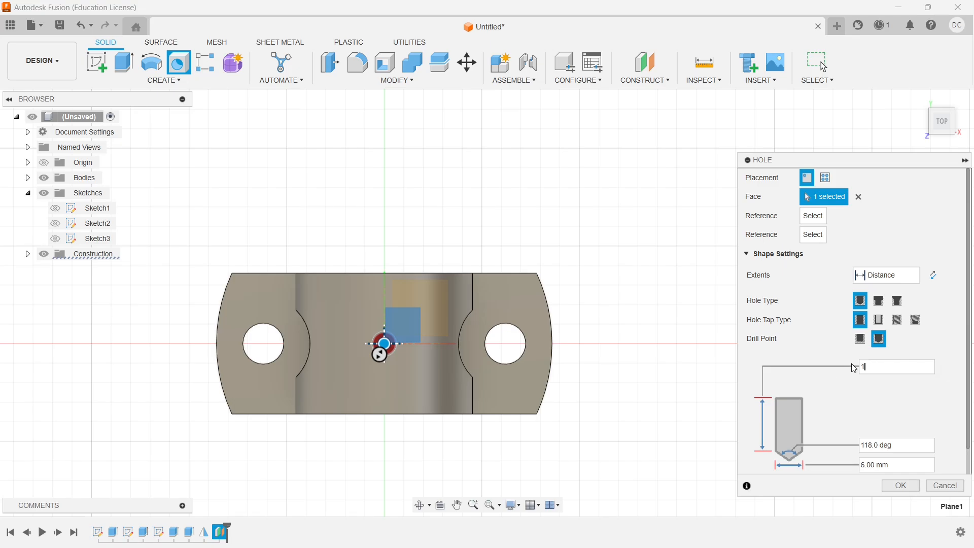
key("Tab")
key("Tab")
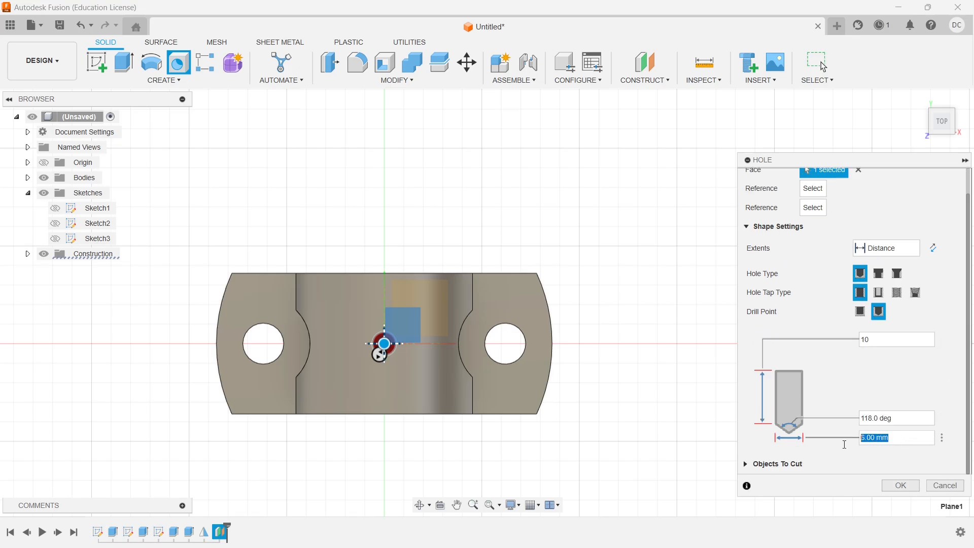
left_click(901, 486)
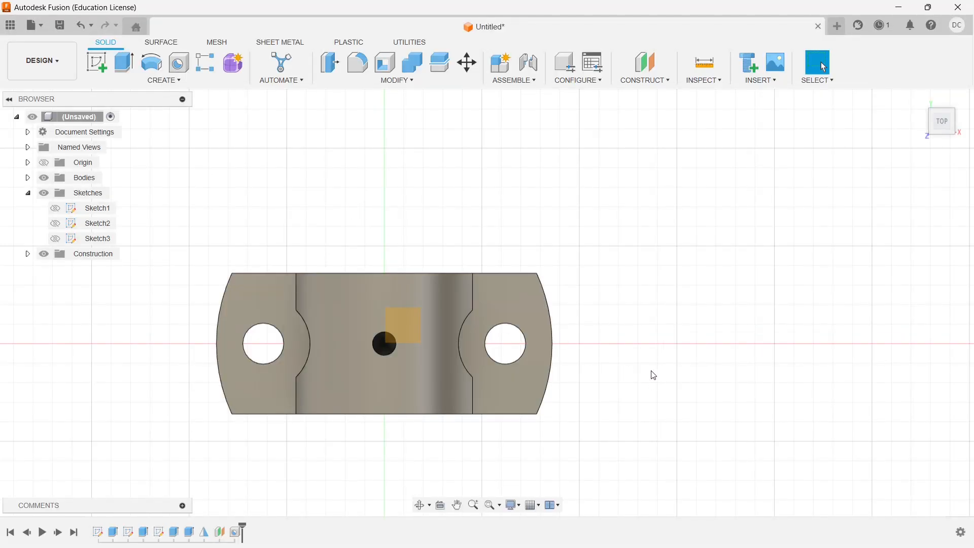
Step: Sketch a 3 mm diameter circle centered on the origin on the XY plane and finish the sketch
mouse_move(650, 374)
middle_mouse_down("shift")
mouse_move(663, 317)
mouse_move(648, 259)
mouse_move(641, 283)
middle_mouse_up("shift")
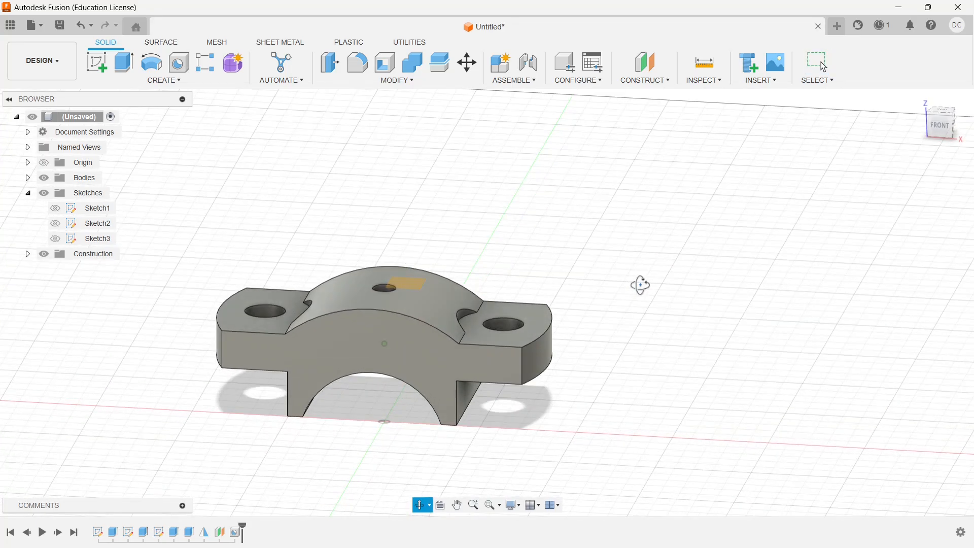
left_click(96, 62)
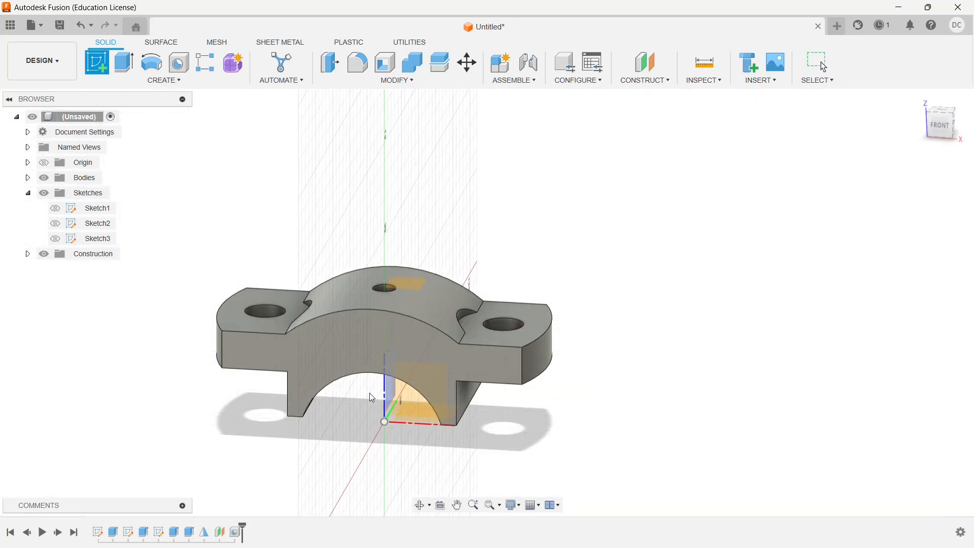
left_click(422, 419)
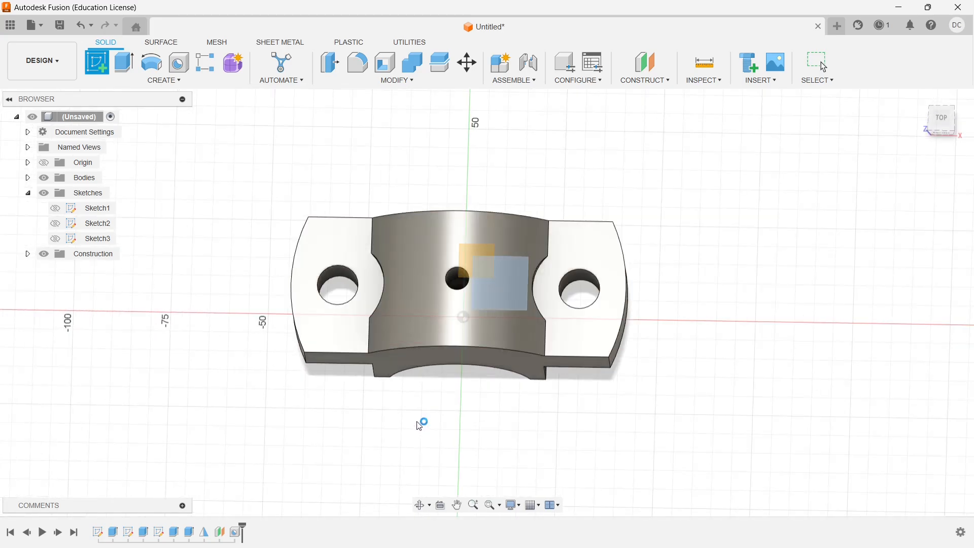
scroll(502, 348, "up", 10)
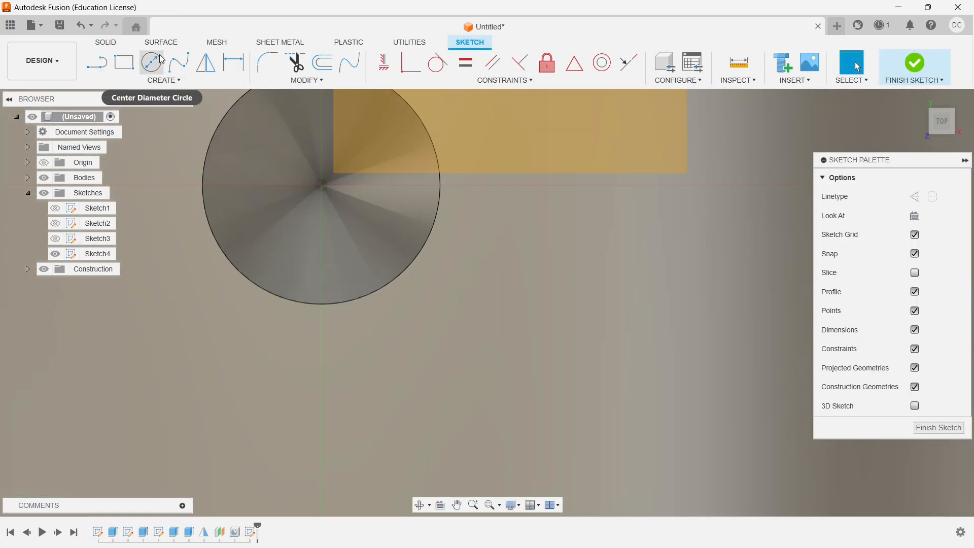
left_click(151, 62)
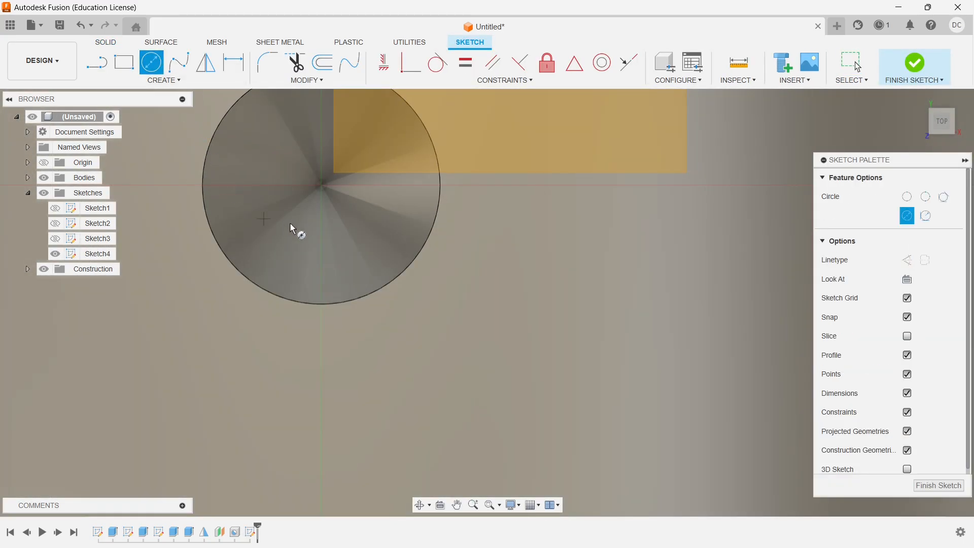
left_click(321, 186)
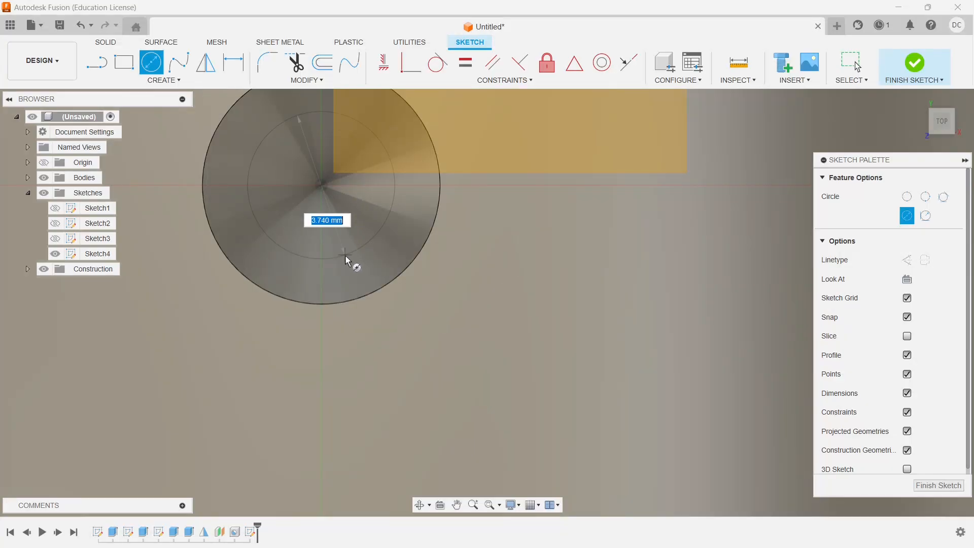
type("3")
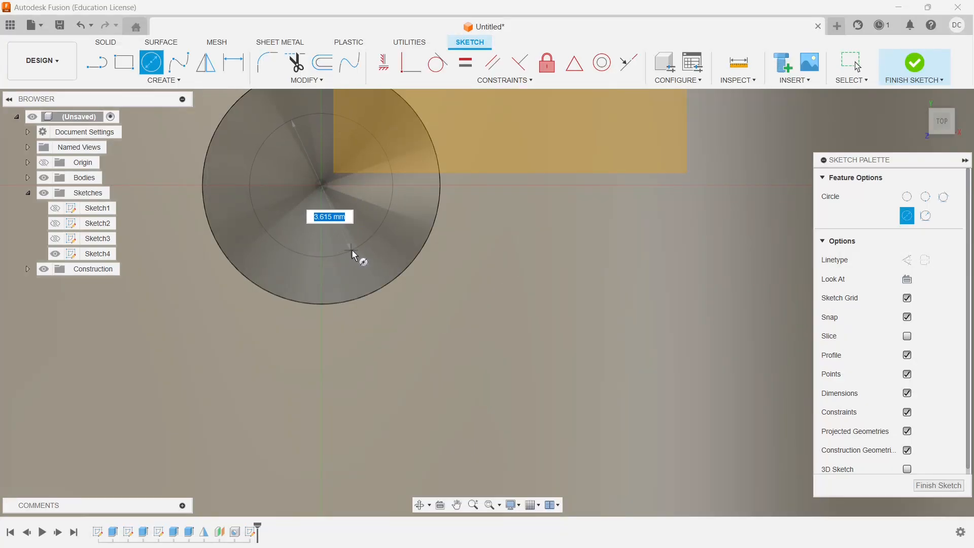
key("Return")
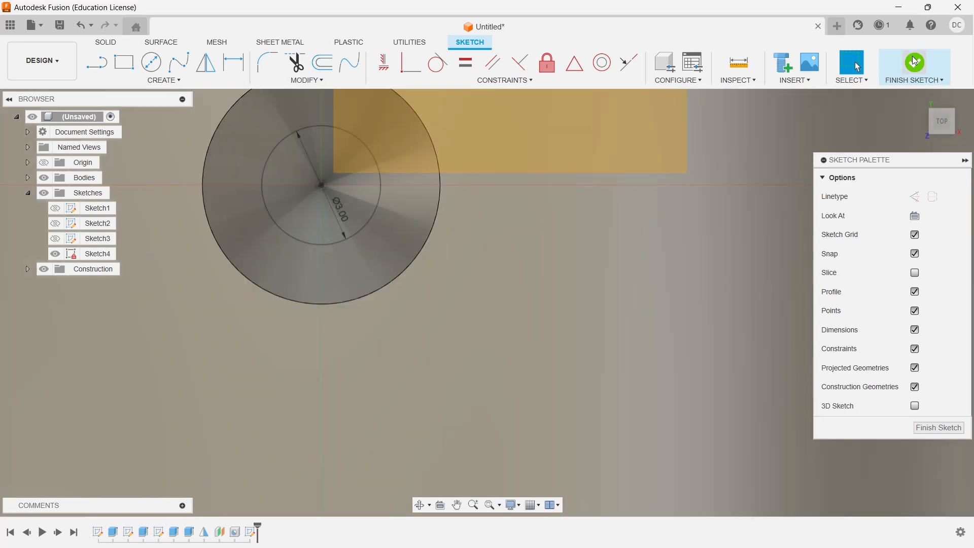
left_click(919, 68)
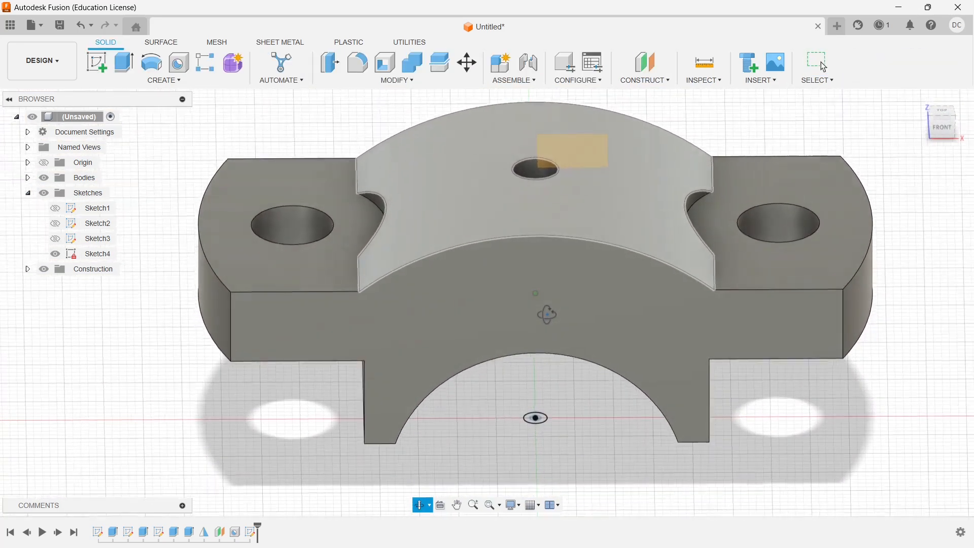
Step: Extrude the 3 mm circle 39 mm upward as a cut through the cap's crown
left_click(118, 68)
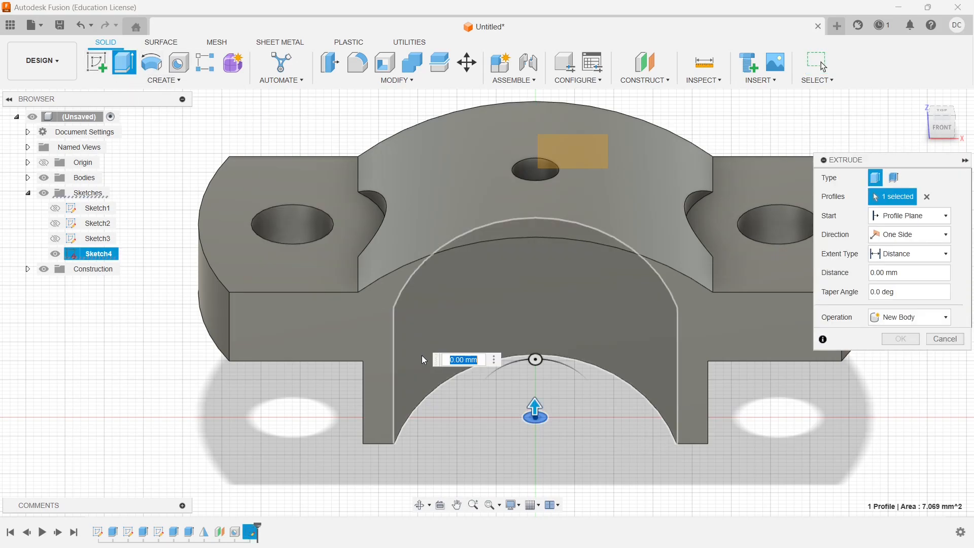
left_click_drag(542, 406, 595, 138)
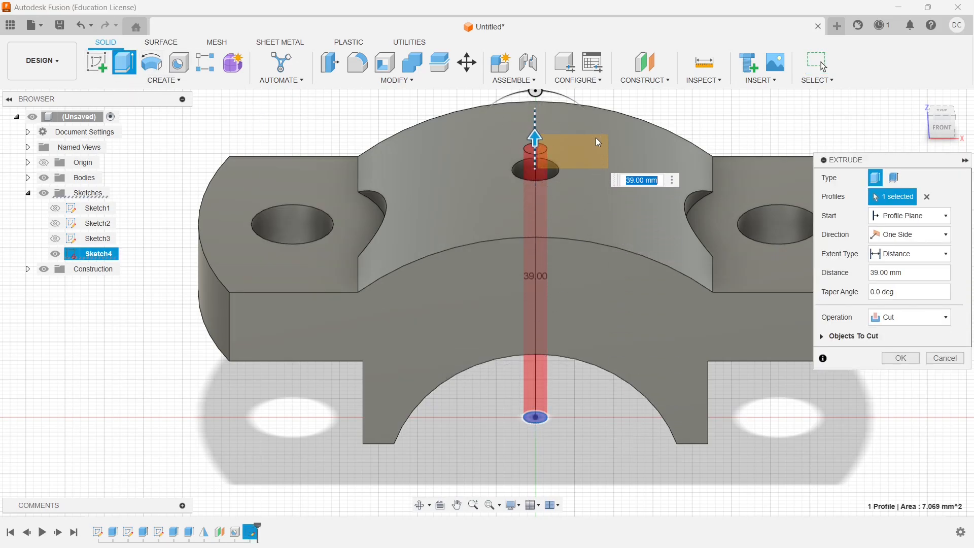
left_click(902, 358)
middle_click_drag(774, 370, 806, 375, "shift")
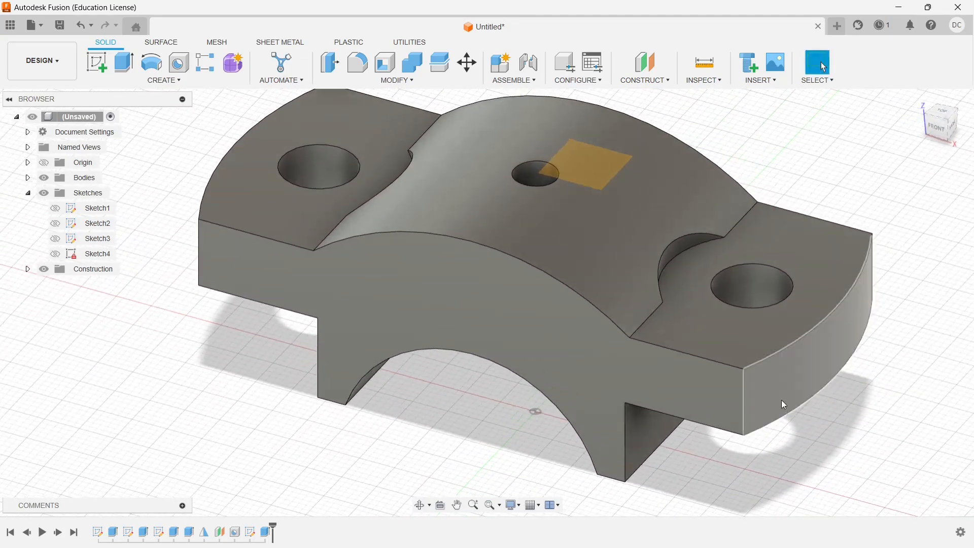
Step: Assign the Iron, Cast physical material from the Fusion Material Library to the cap body
left_click(952, 127)
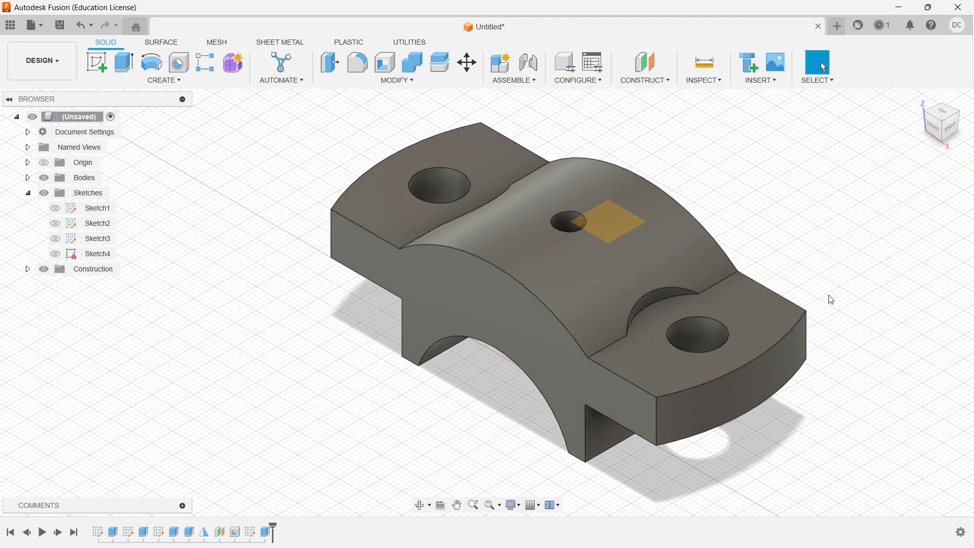
middle_click_drag(820, 293, 795, 274)
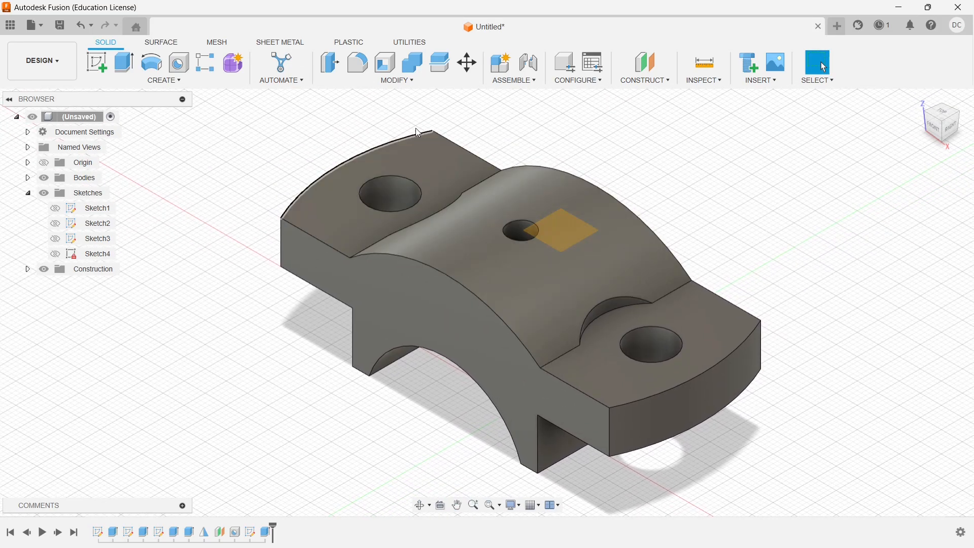
left_click(396, 84)
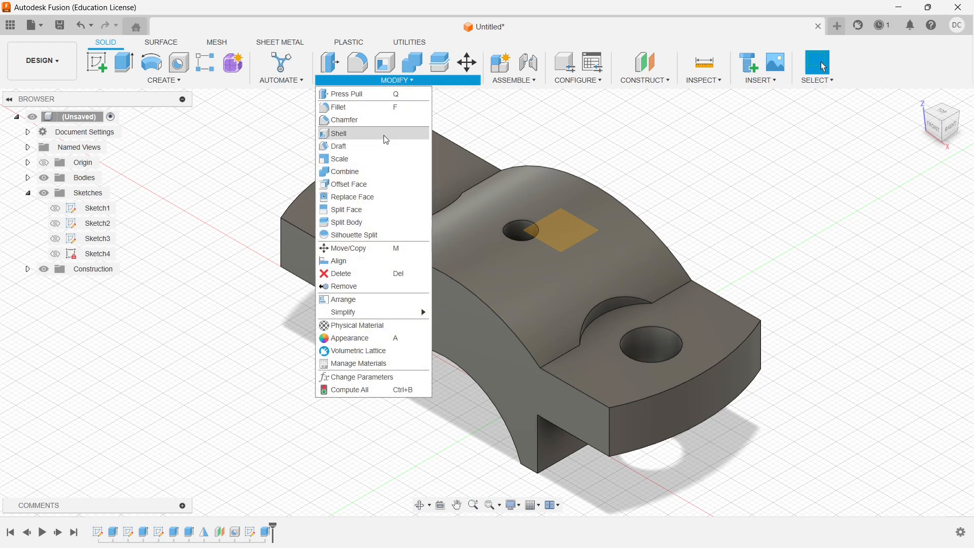
left_click(360, 323)
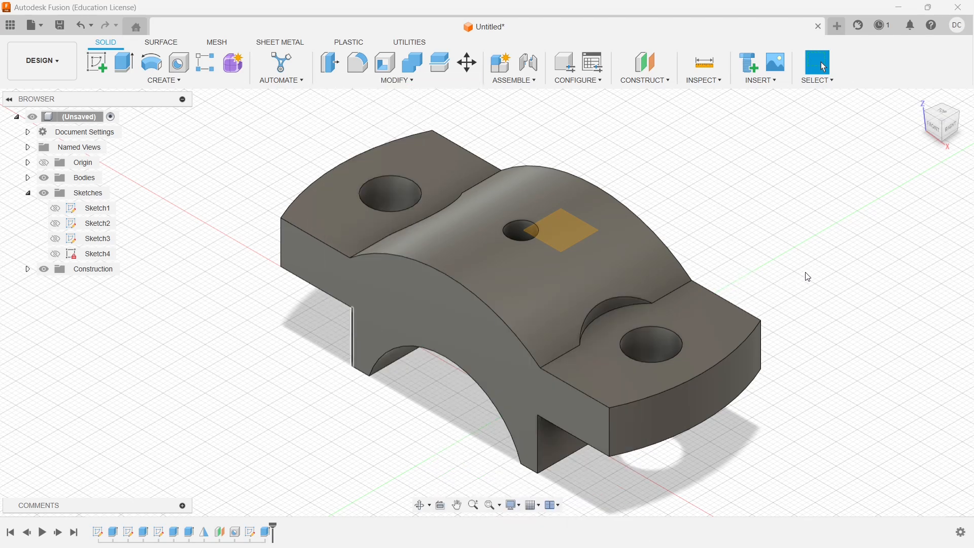
scroll(861, 375, "down", 3)
scroll(862, 375, "down", 15)
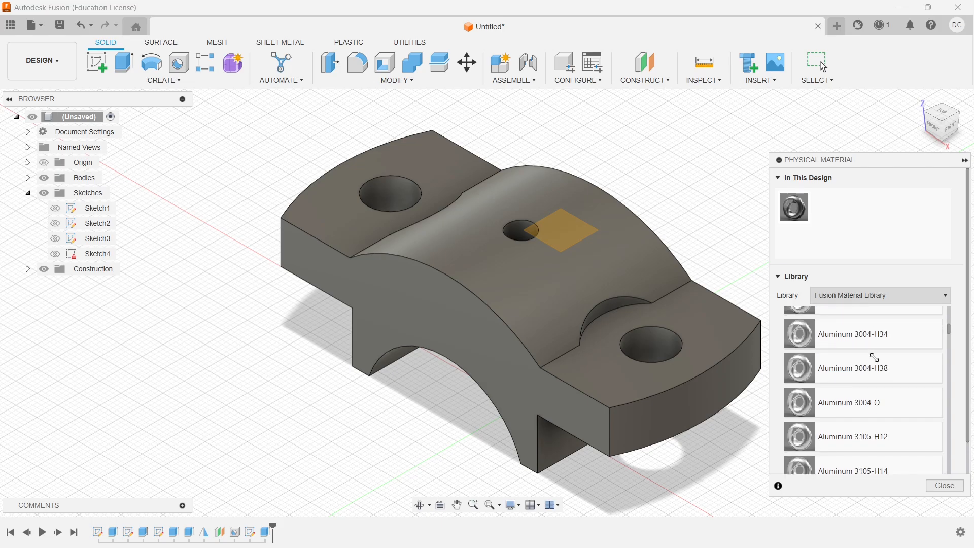
scroll(862, 391, "down", 1)
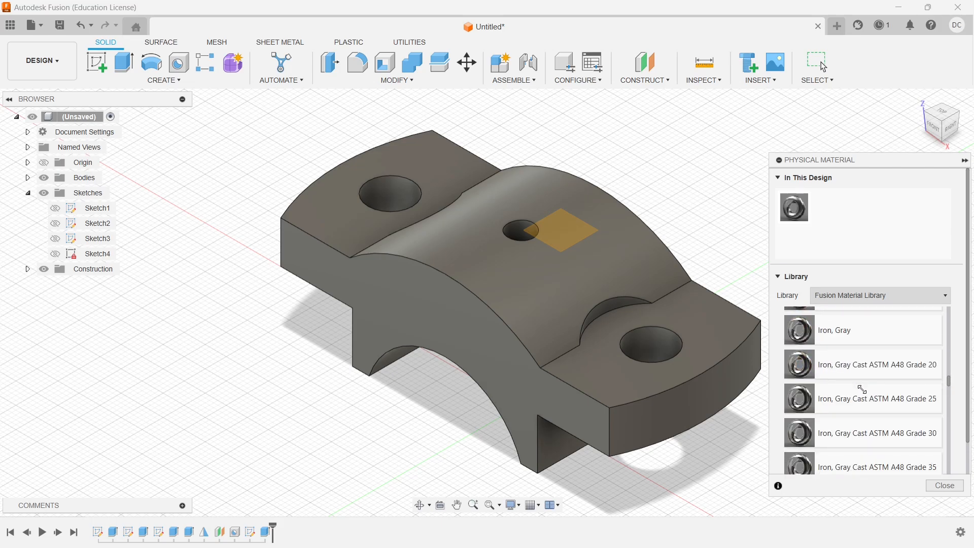
scroll(862, 388, "up", 4)
scroll(852, 412, "down", 1)
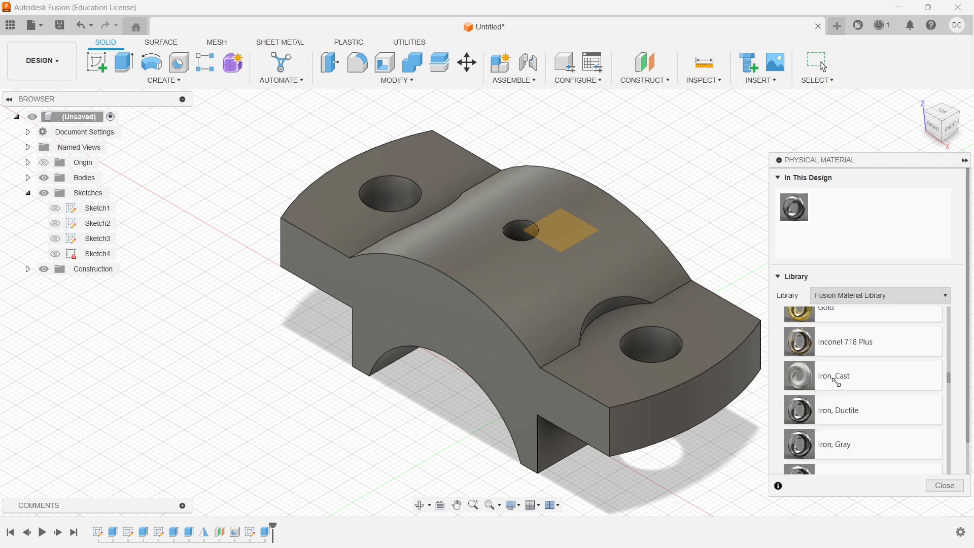
left_click_drag(837, 382, 495, 352)
left_click_drag(496, 235, 491, 233)
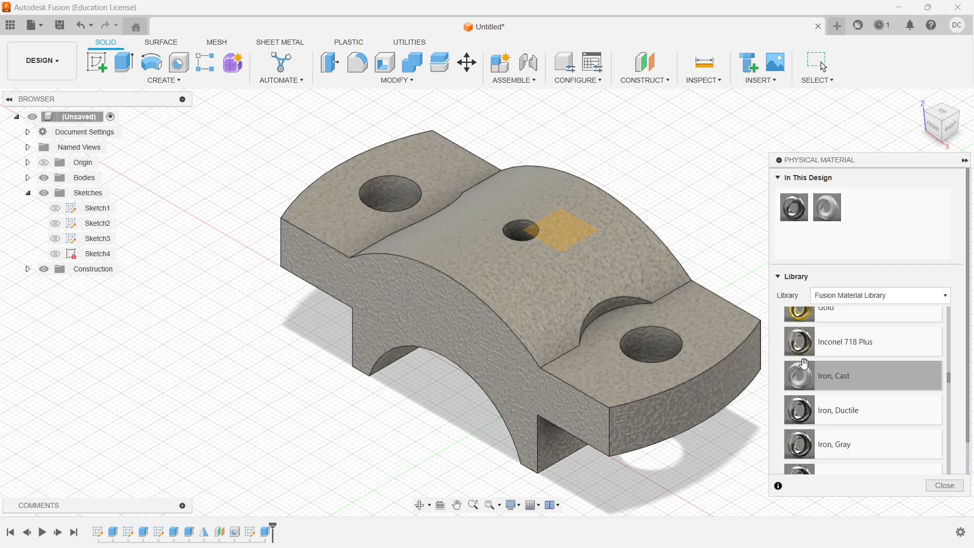
left_click(947, 487)
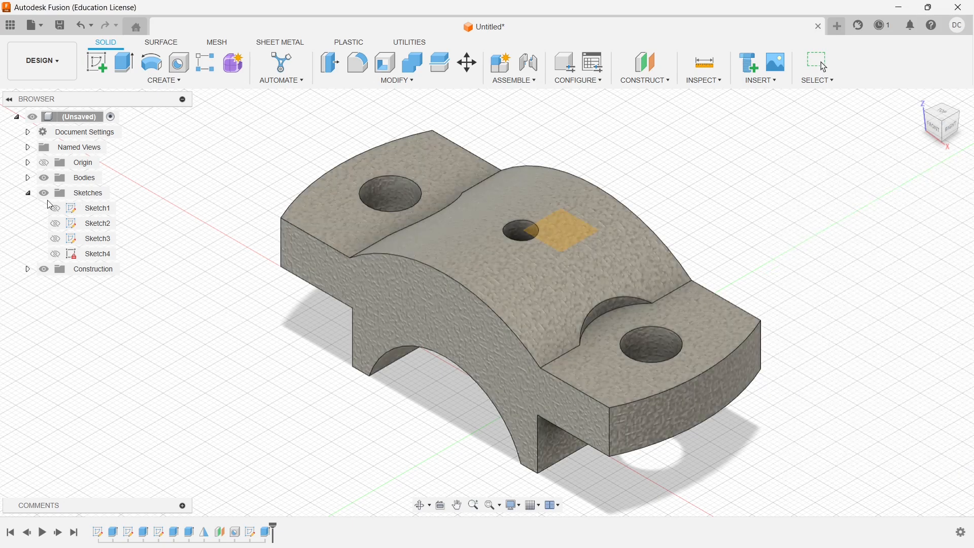
Step: Collapse the sketch list, convert the bodies into a component and rename it Cap
left_click(28, 193)
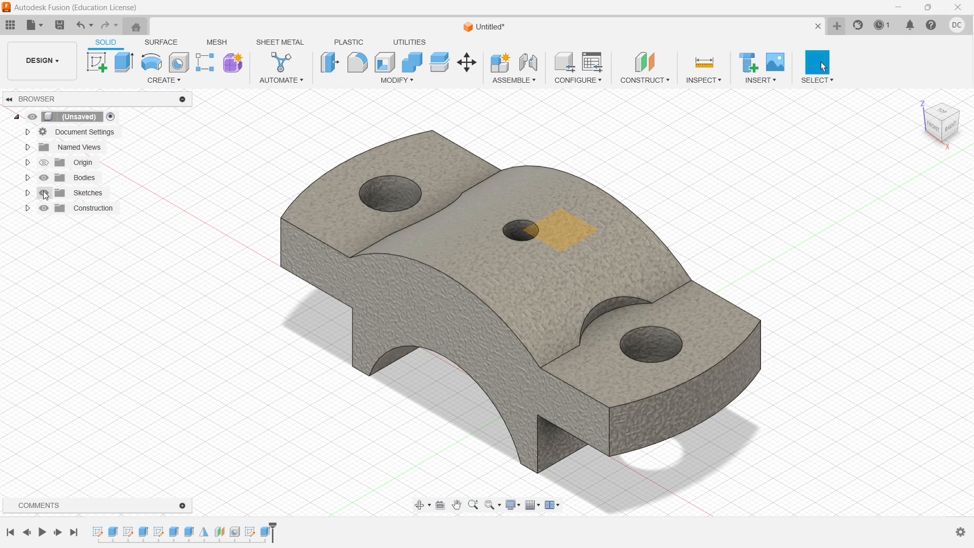
right_click(85, 177)
left_click(105, 184)
right_click(81, 209)
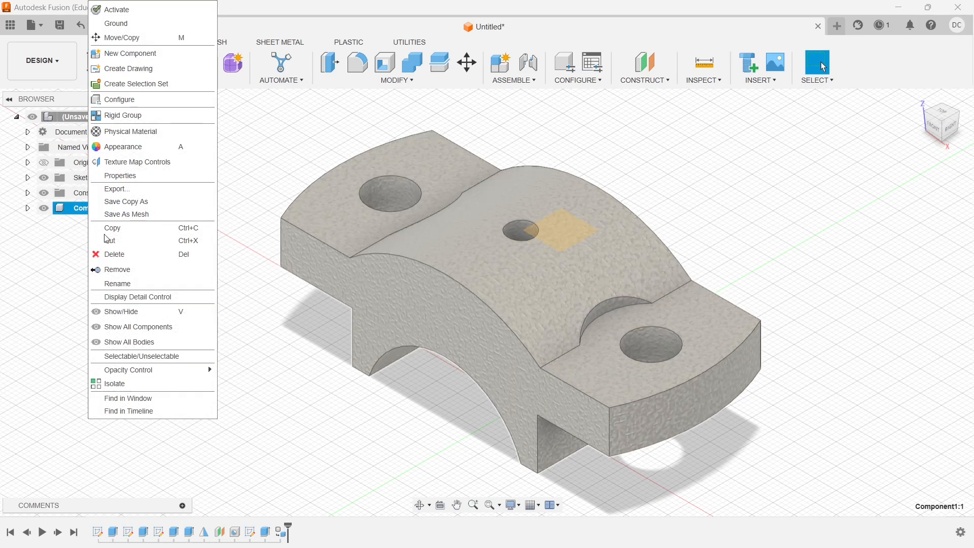
left_click(127, 283)
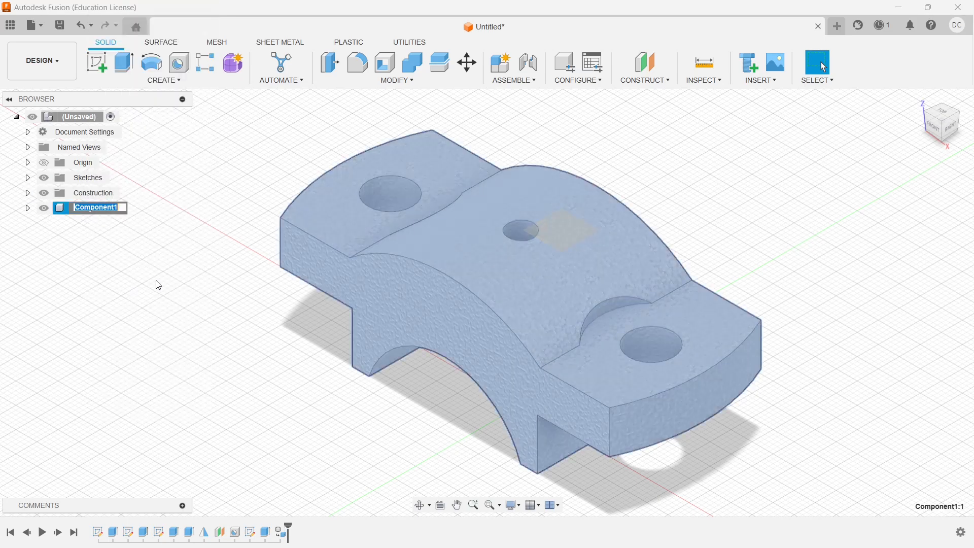
type("Cap")
key("Return")
left_click(166, 345)
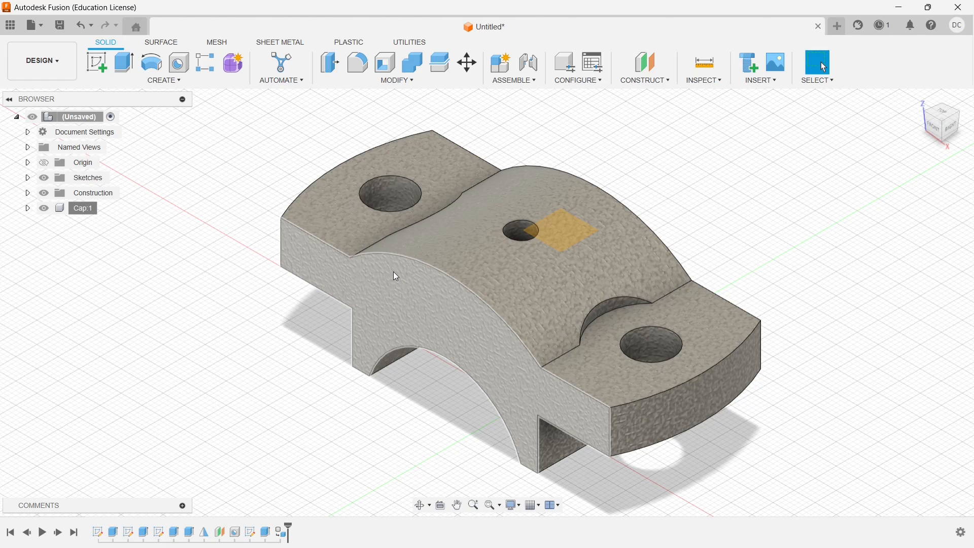
Step: Save the design as Cap in the Plummer Block Recording location
key("ctrl+s")
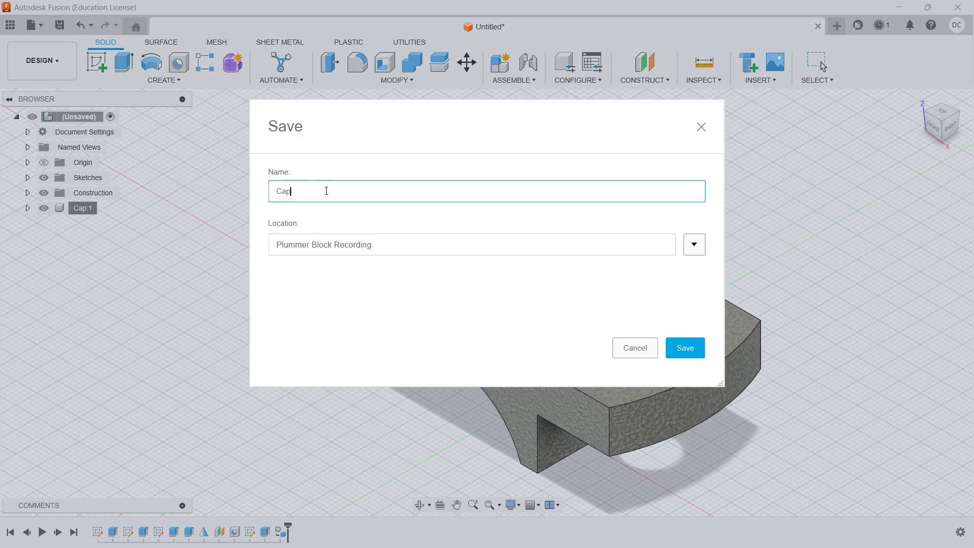
key("Return")
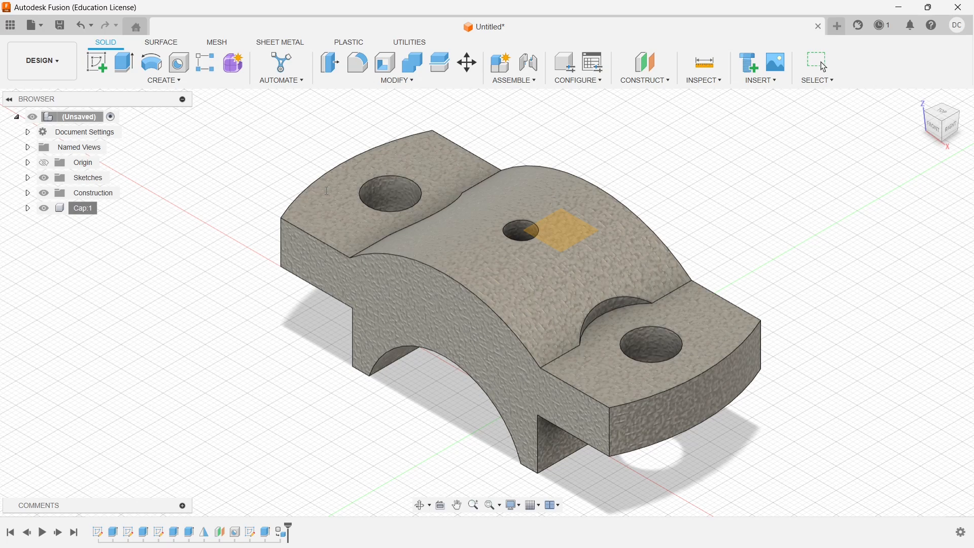